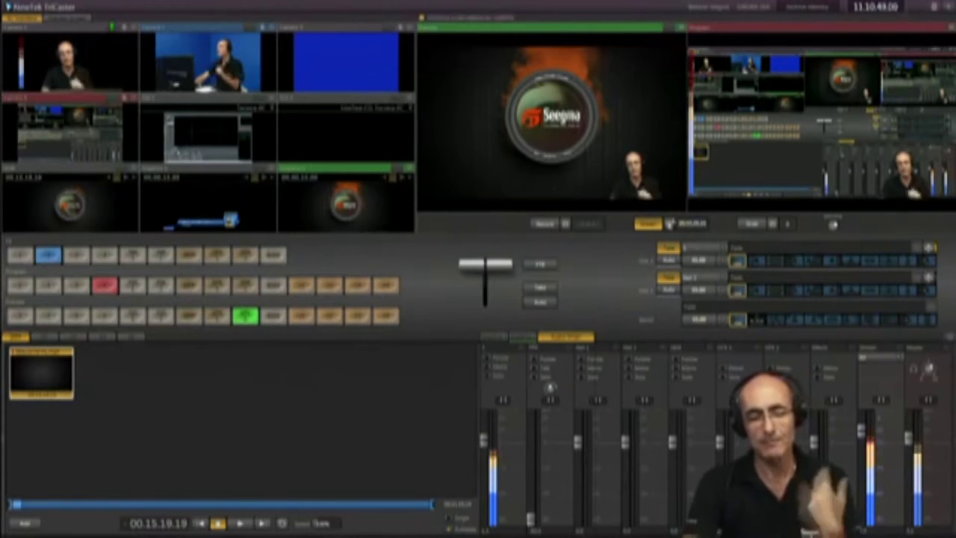
# Start recording the program output and select Net 1 as the preview source.
pyautogui.click(544, 224)
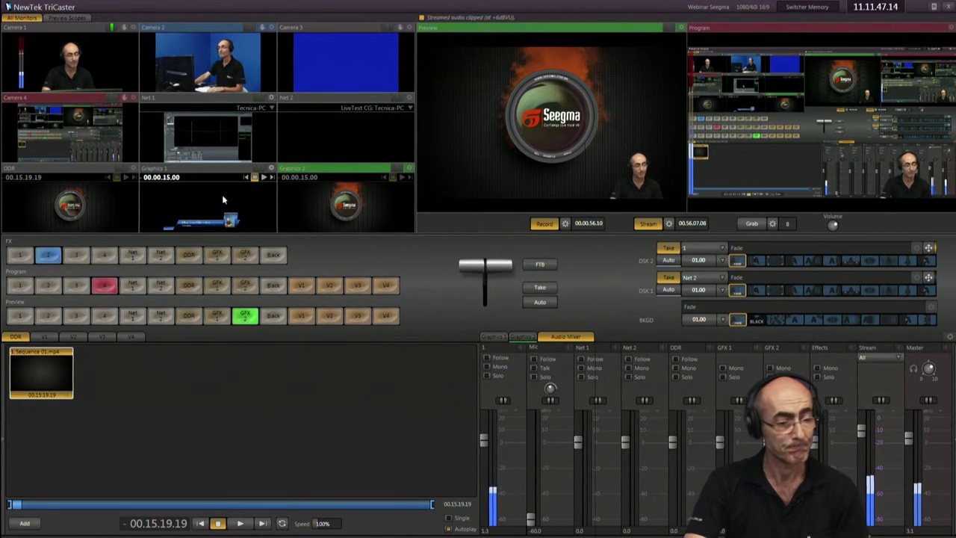
pyautogui.click(131, 316)
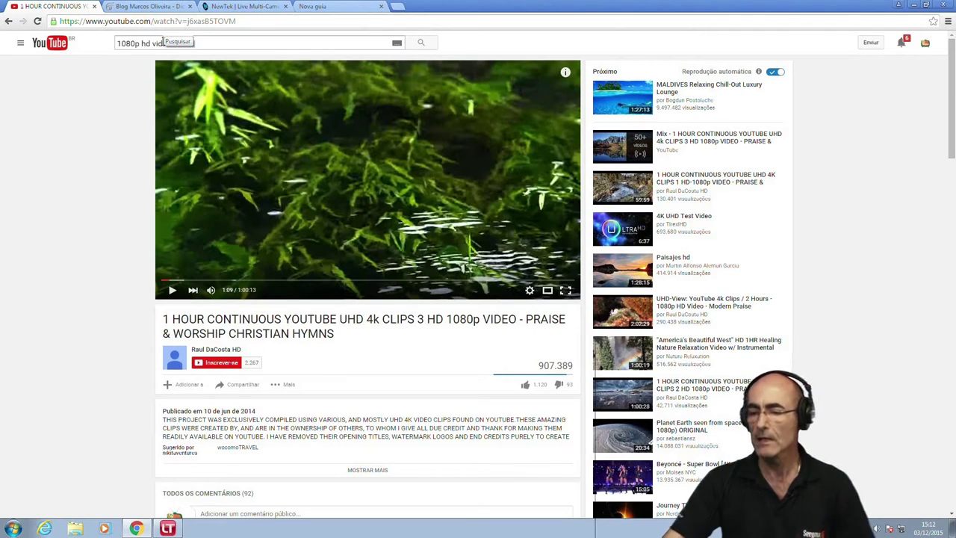
# In the browser on the networked PC, play the 1080p nature video on YouTube and enlarge it to full screen.
pyautogui.click(170, 291)
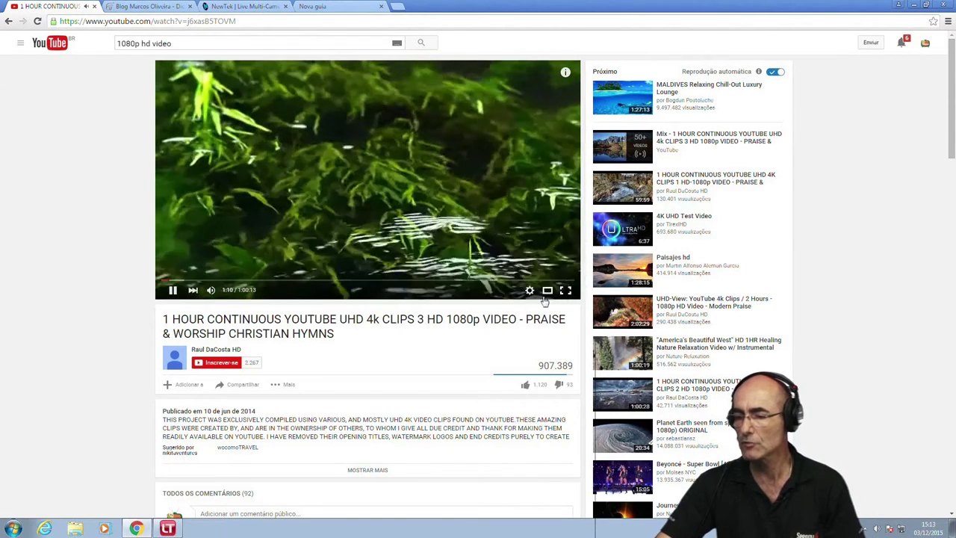
pyautogui.click(548, 291)
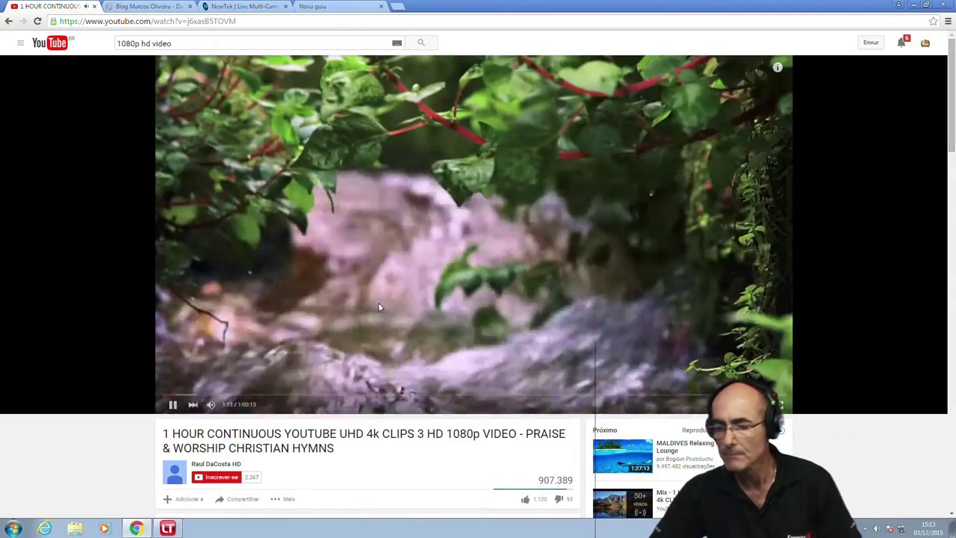
pyautogui.doubleClick(435, 261)
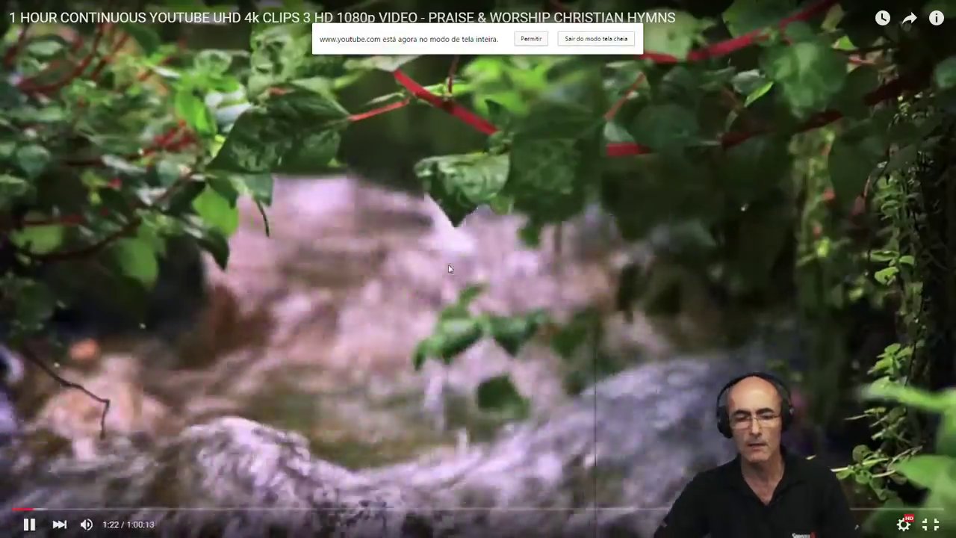
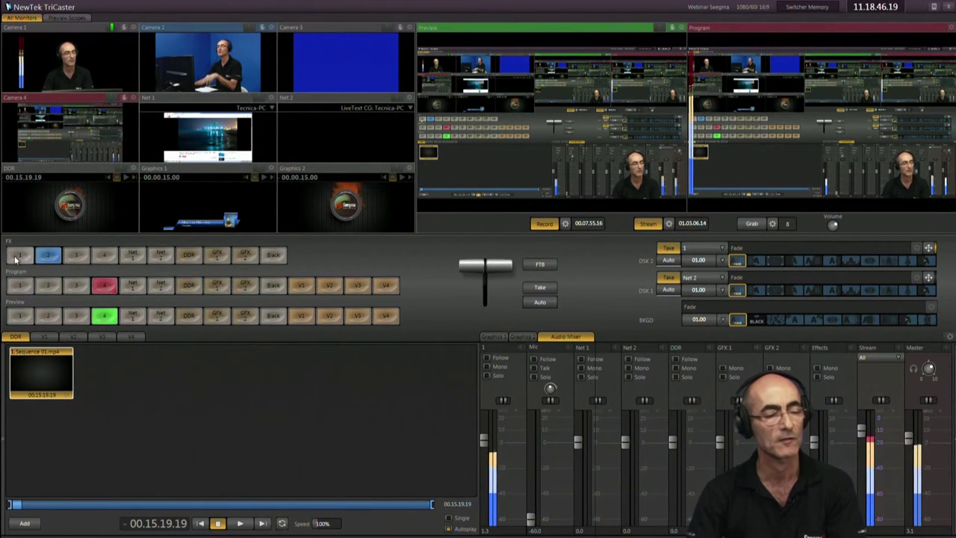
# Switch the FX source to camera 1 and return it to camera 2.
pyautogui.click(18, 257)
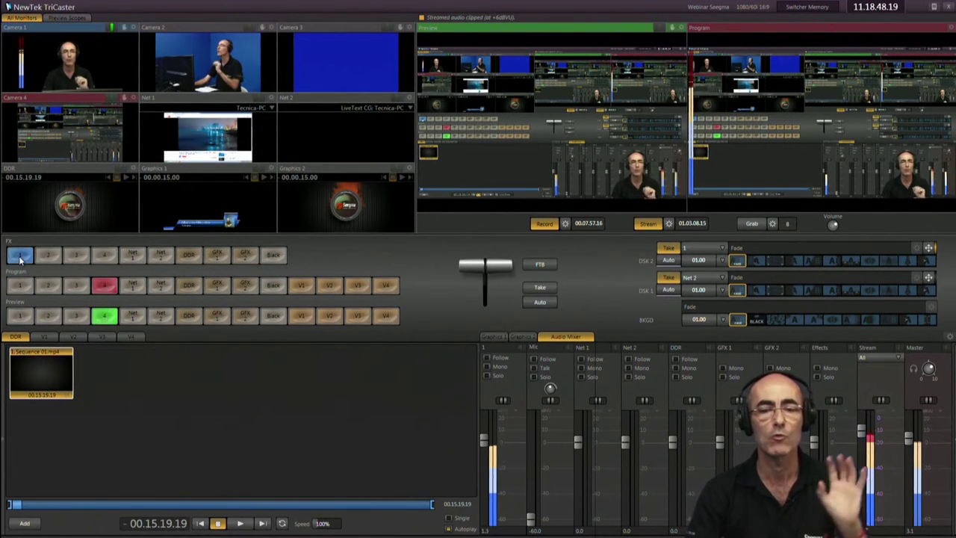
pyautogui.click(49, 256)
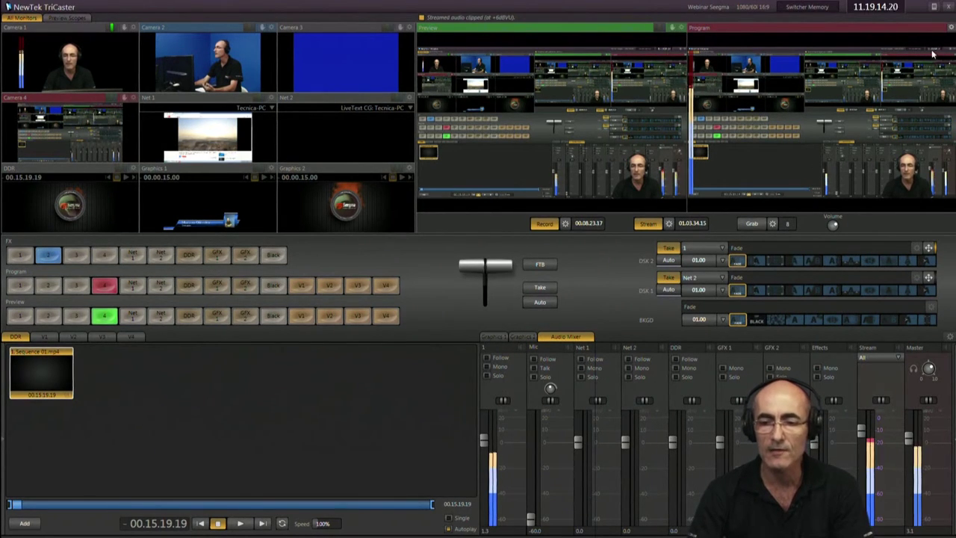
# Examine the available Multiview screen layouts in the Output Configuration, then close it without changing the layout.
pyautogui.click(951, 27)
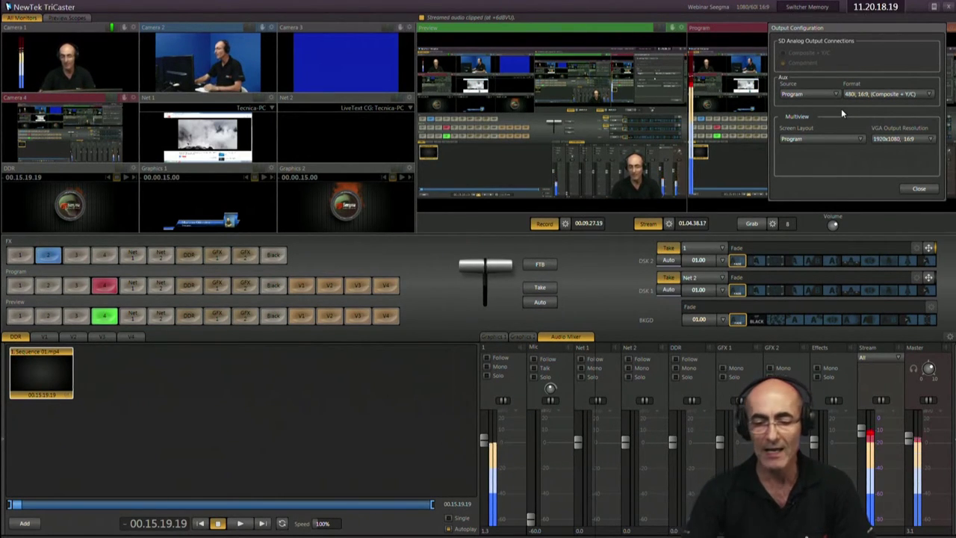
pyautogui.click(857, 138)
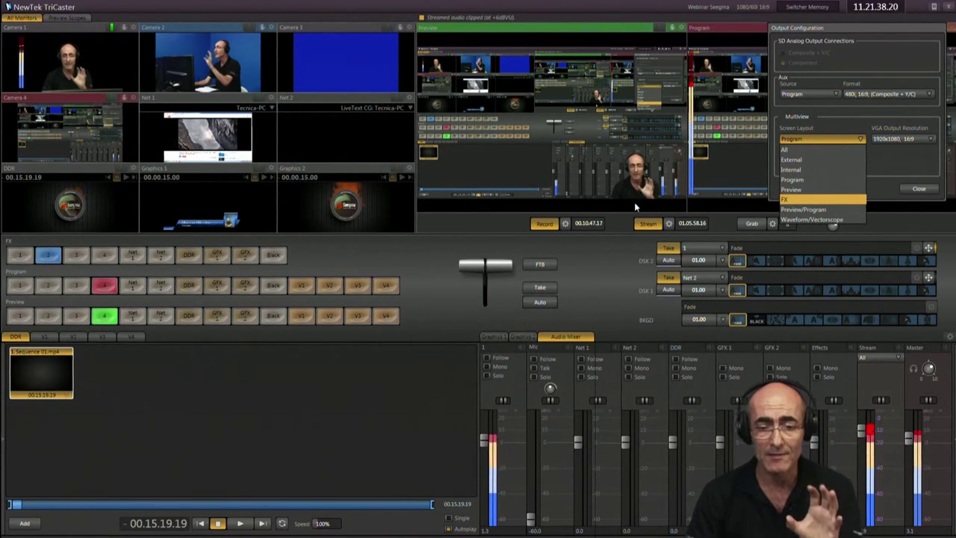
pyautogui.click(892, 174)
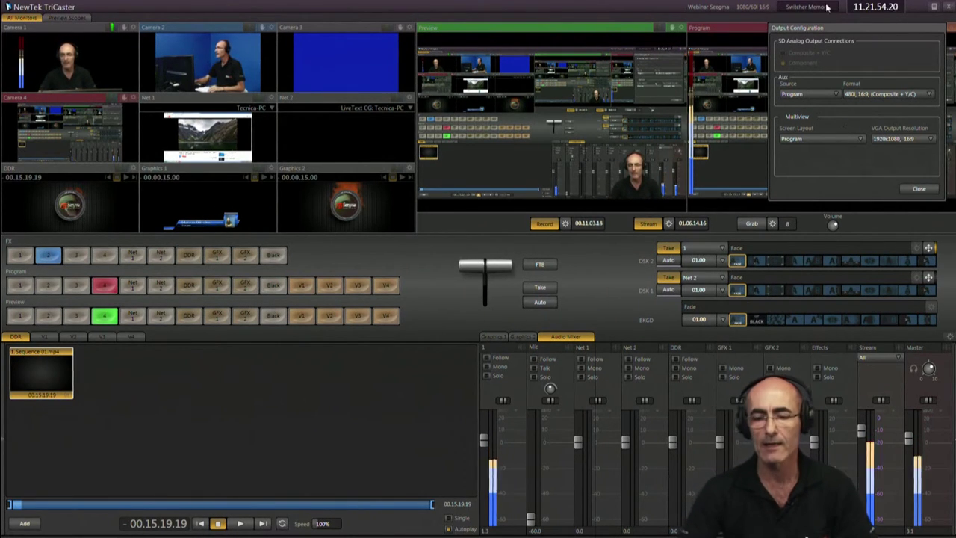
pyautogui.click(920, 189)
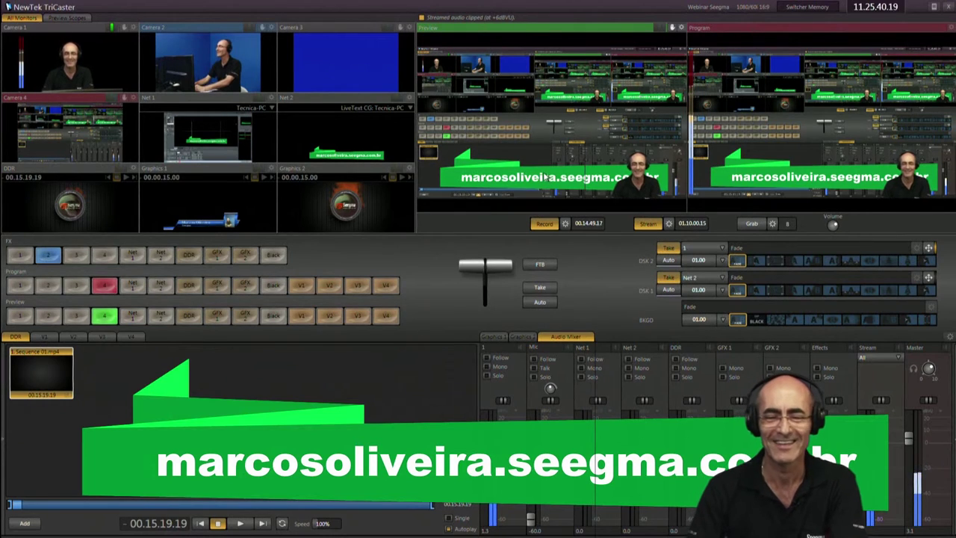
# Take the DSK 2 overlay of camera 1 off the output and bring it back.
pyautogui.click(663, 250)
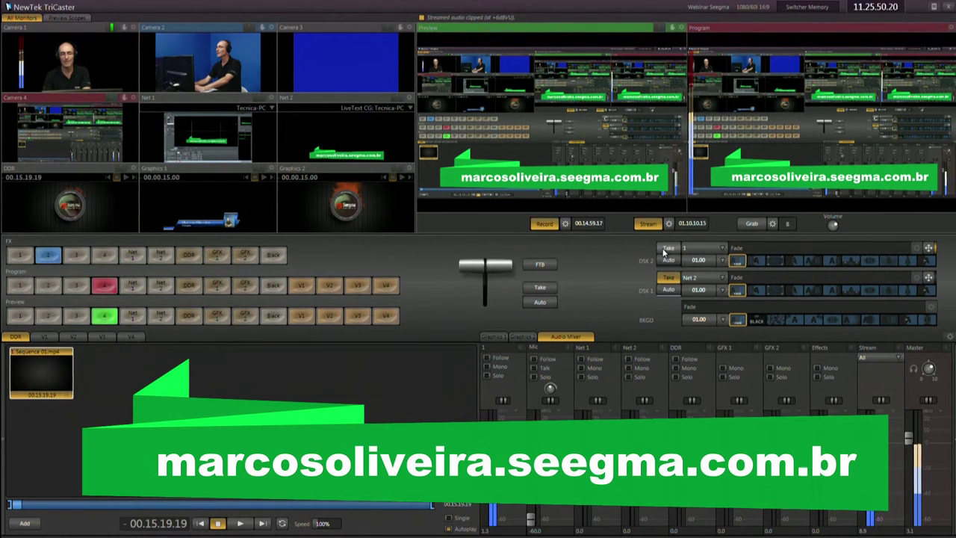
pyautogui.click(665, 253)
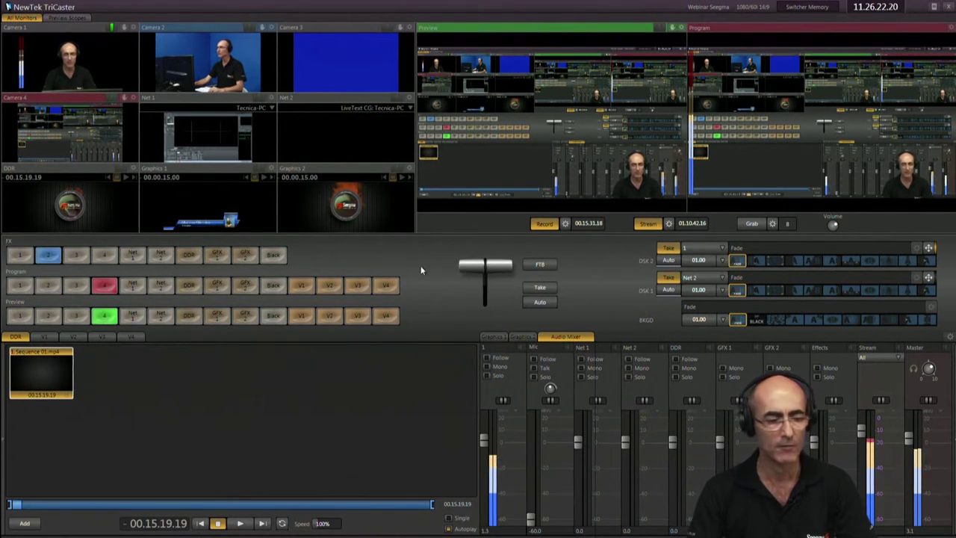
# Set Input B of the V1 virtual set to camera 2 and load the NewTek Night Beat Center LiveSet.
pyautogui.click(47, 338)
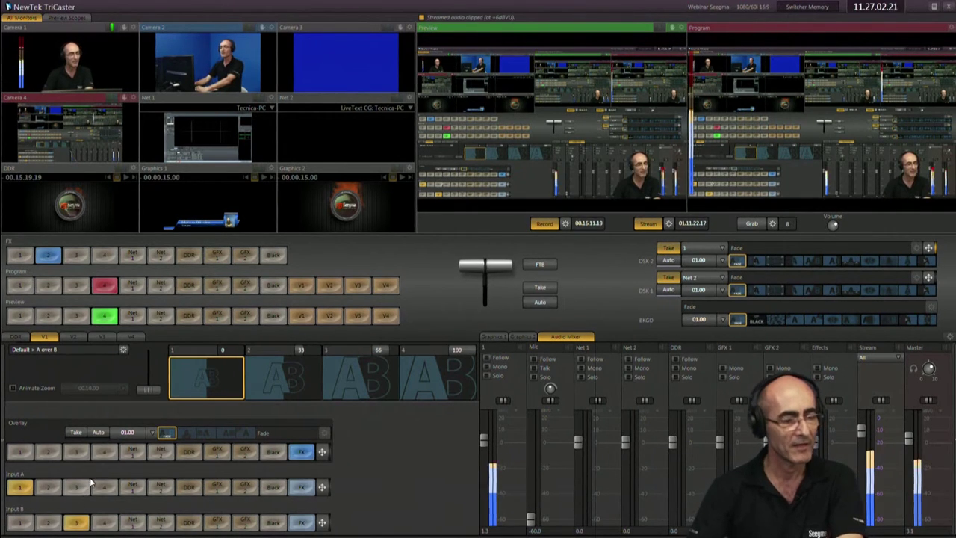
pyautogui.click(47, 522)
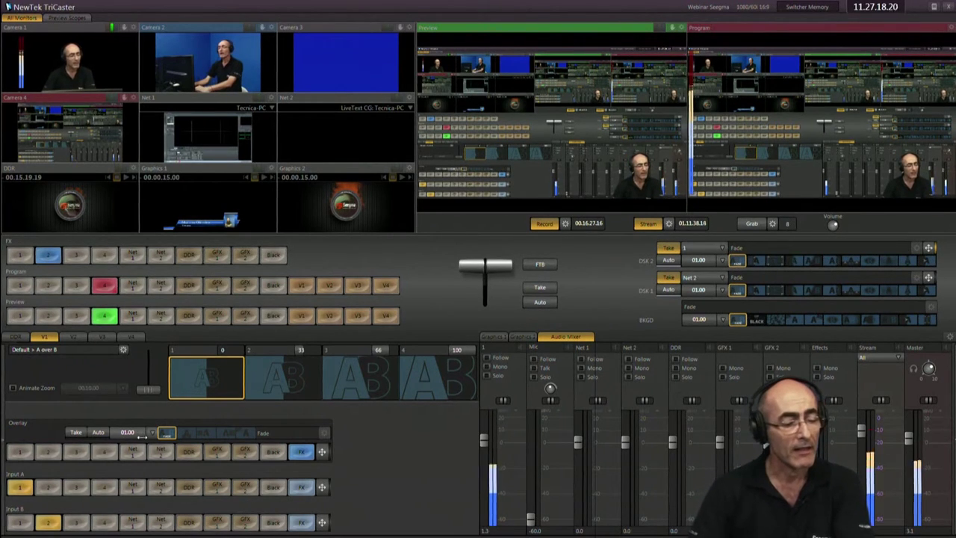
pyautogui.click(123, 350)
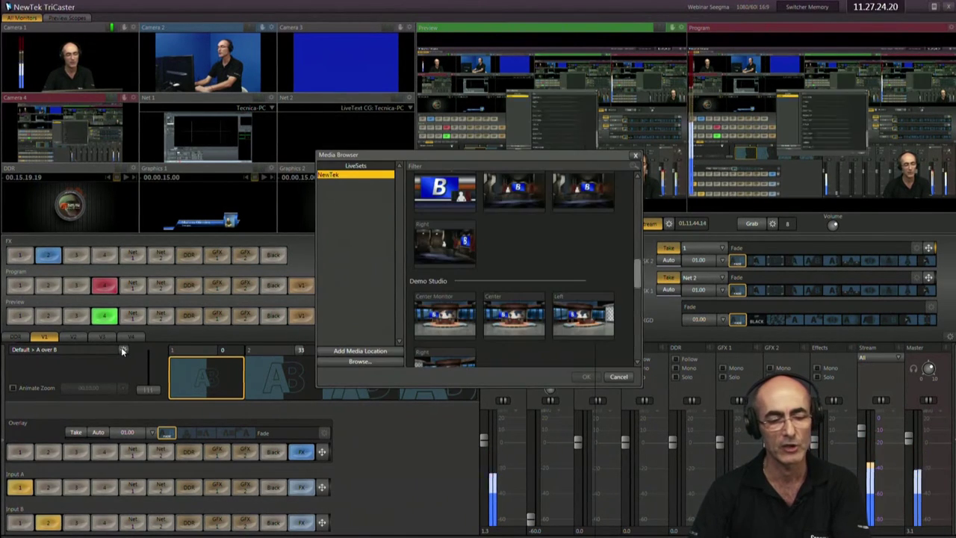
pyautogui.moveTo(638, 226); pyautogui.dragTo(644, 254)
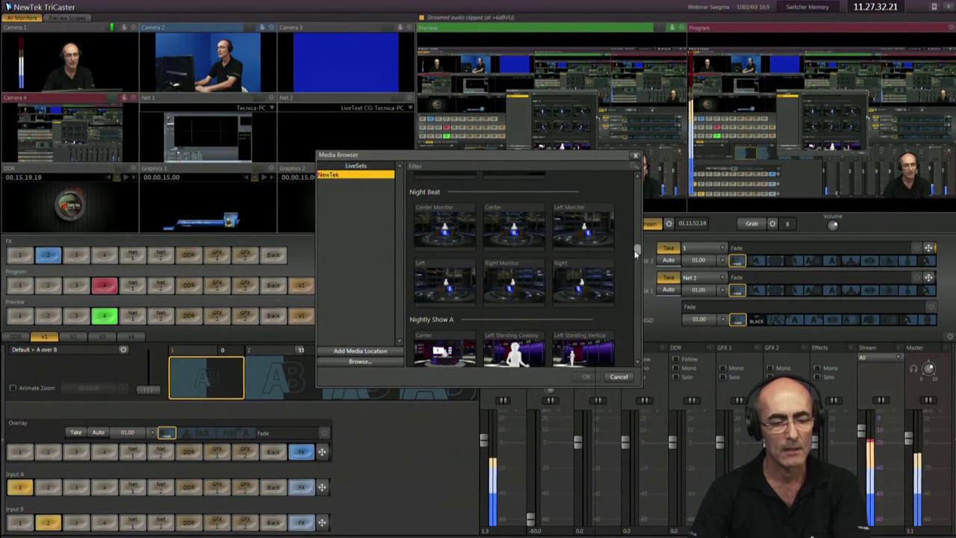
pyautogui.click(513, 230)
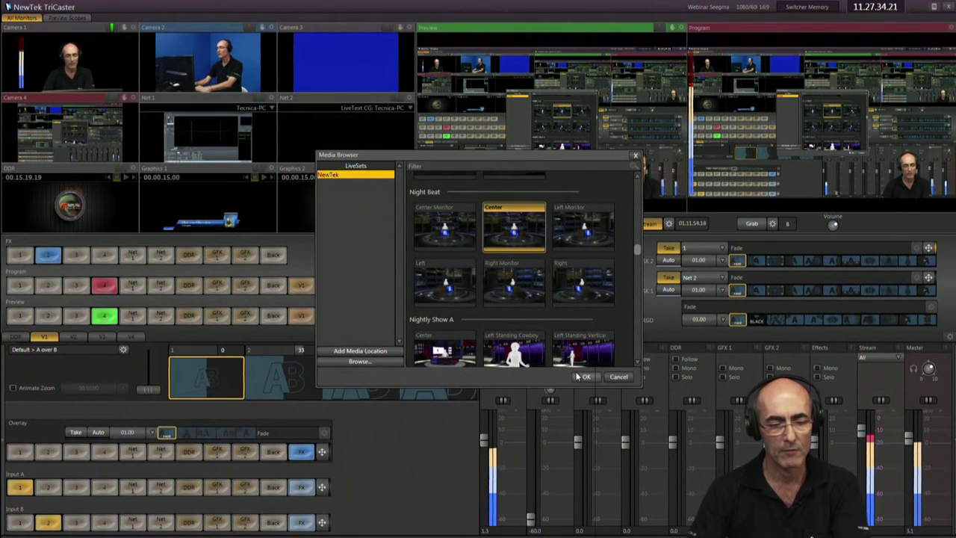
pyautogui.moveTo(637, 256); pyautogui.dragTo(638, 273)
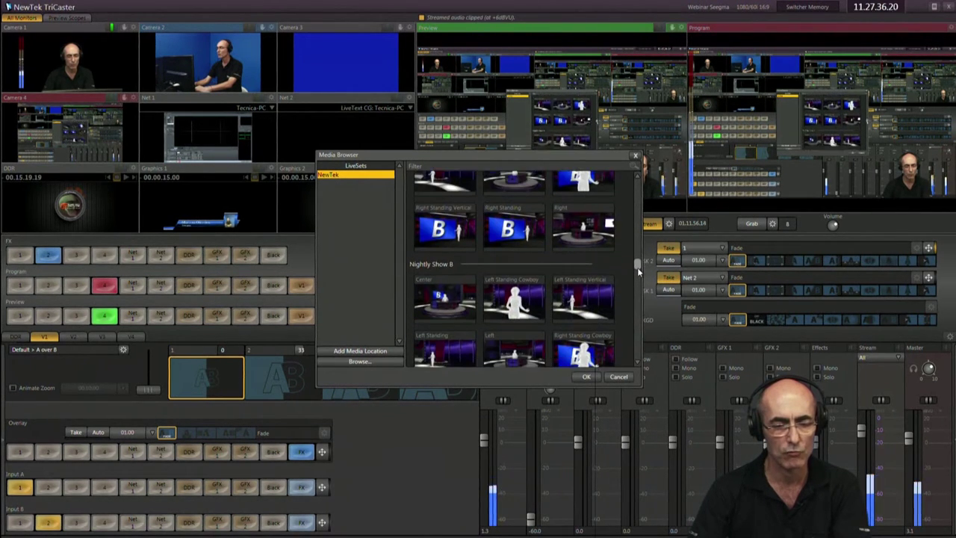
pyautogui.moveTo(637, 267)
pyautogui.mouseDown()
pyautogui.moveTo(640, 283)
pyautogui.moveTo(650, 256)
pyautogui.mouseUp()
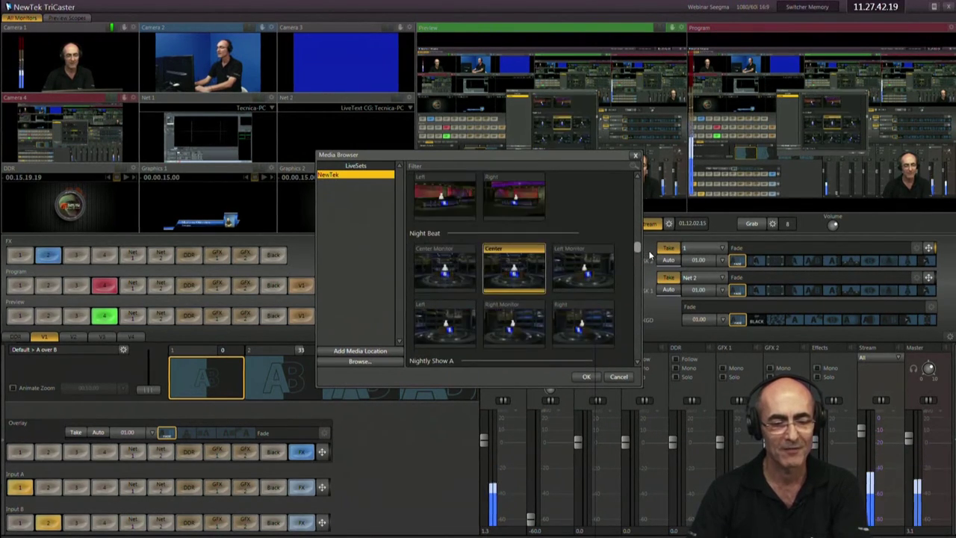
pyautogui.click(585, 377)
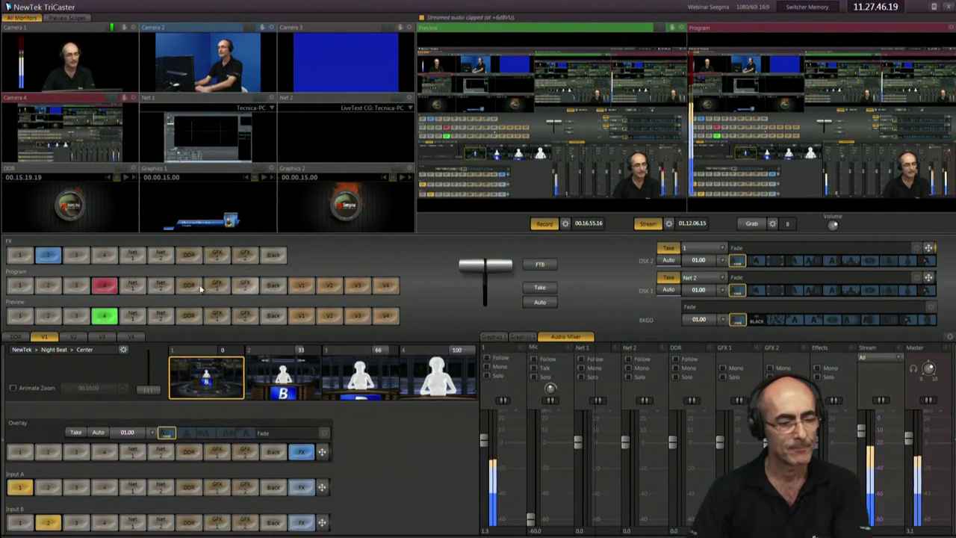
# Put the V1 virtual set on preview and take the DSK 2 overlay of camera 1 off the output.
pyautogui.click(300, 317)
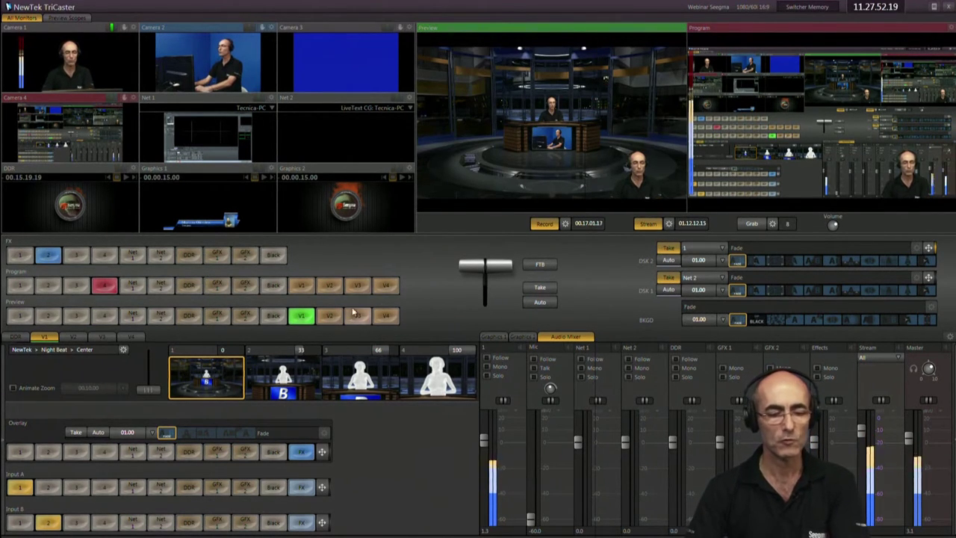
pyautogui.click(669, 248)
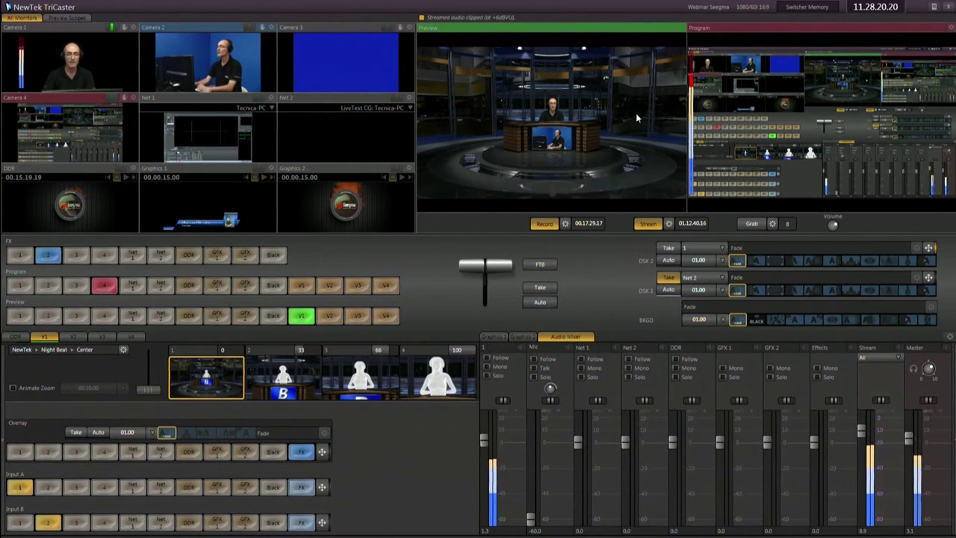
pyautogui.click(445, 383)
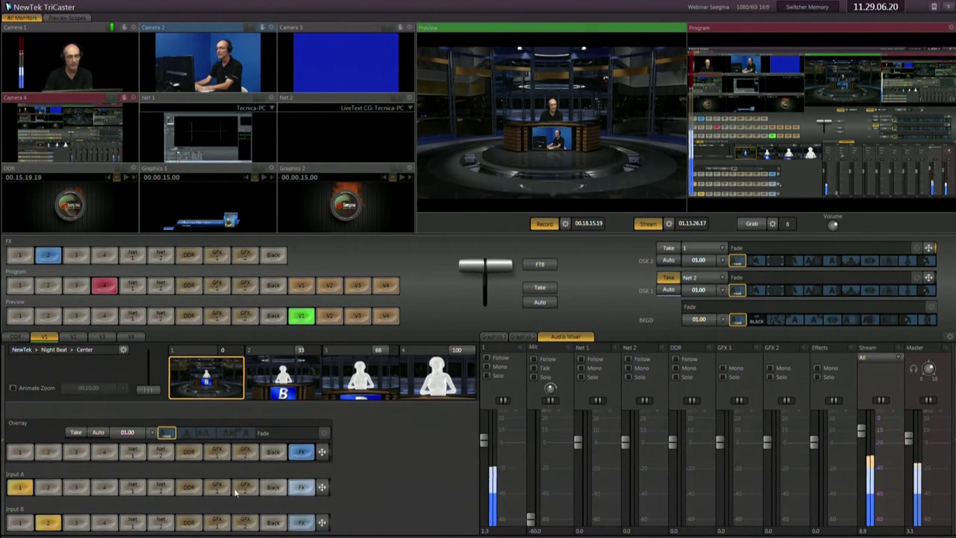
# Reposition V1's Input A behind the desk to about 10.0% and 23.7%, and scale it to about 79.2%.
pyautogui.click(322, 488)
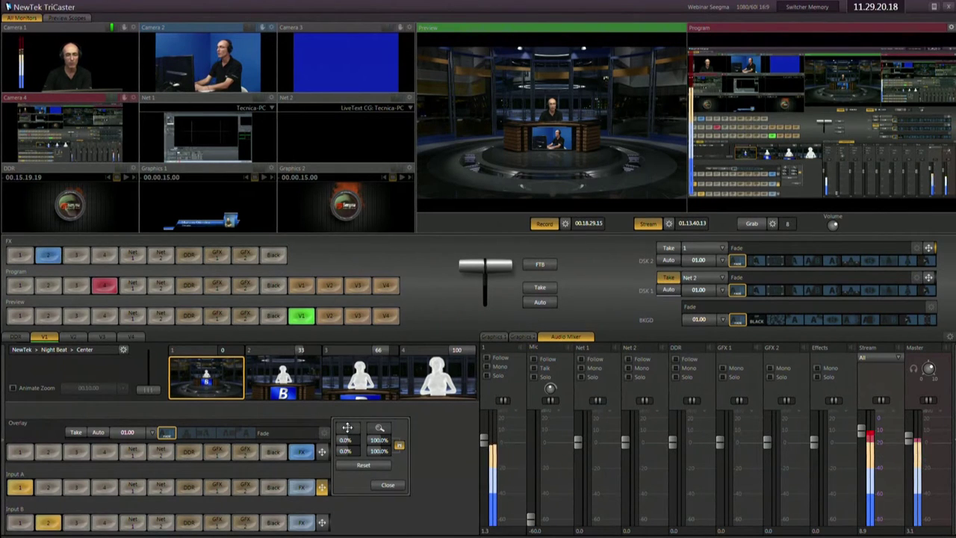
pyautogui.moveTo(348, 427); pyautogui.dragTo(347, 427)
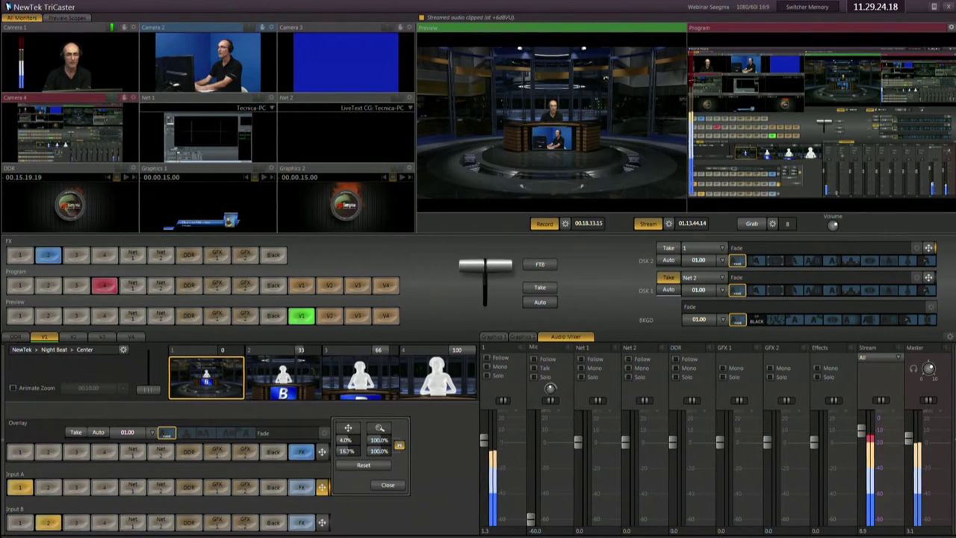
pyautogui.moveTo(347, 427); pyautogui.dragTo(347, 441)
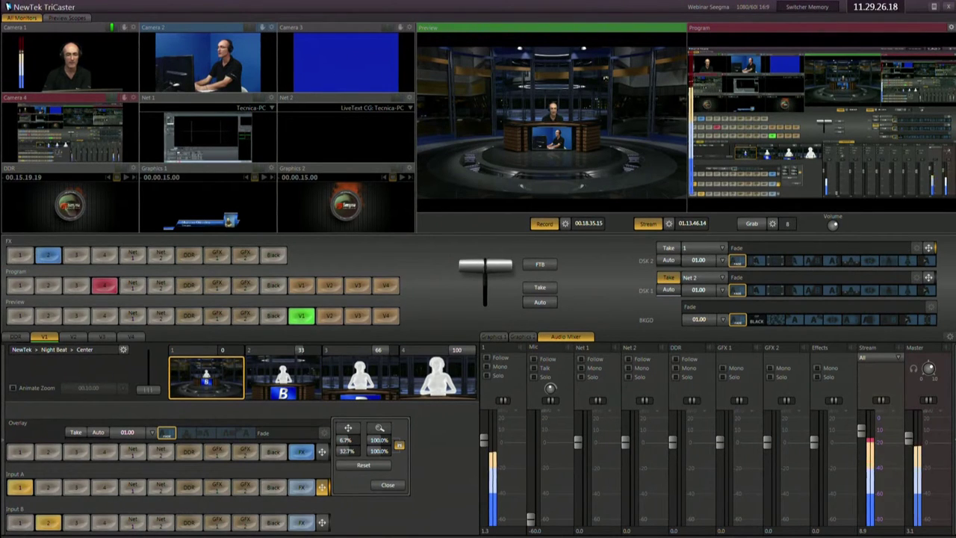
pyautogui.moveTo(348, 427); pyautogui.dragTo(346, 422)
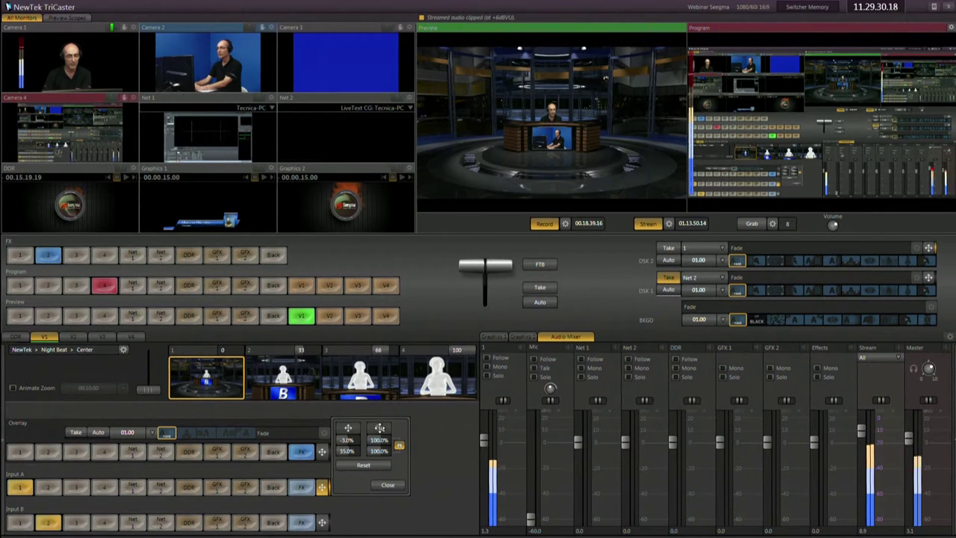
pyautogui.moveTo(380, 427); pyautogui.dragTo(379, 432)
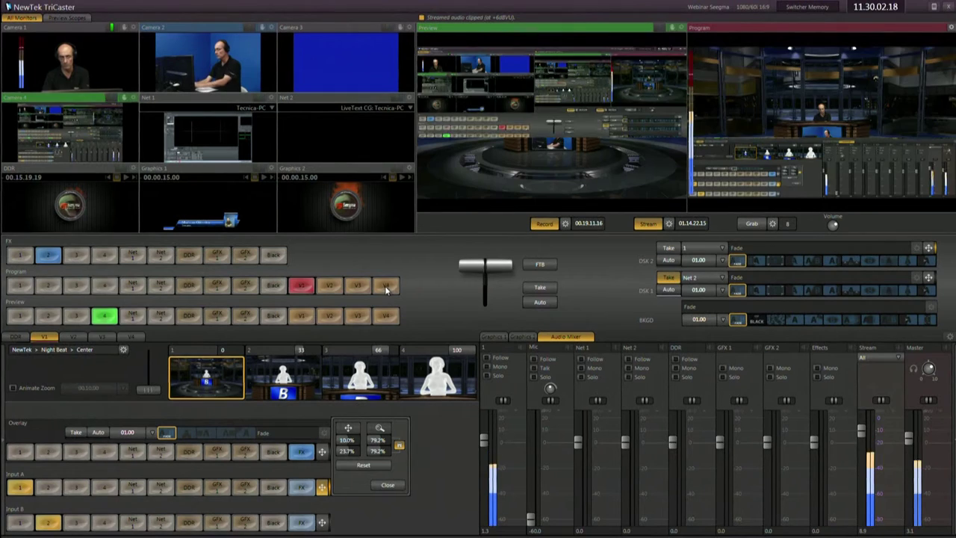
# Try V1's closest zoom preset at 100, and settle on the preset at 33.
pyautogui.click(278, 378)
pyautogui.click(438, 378)
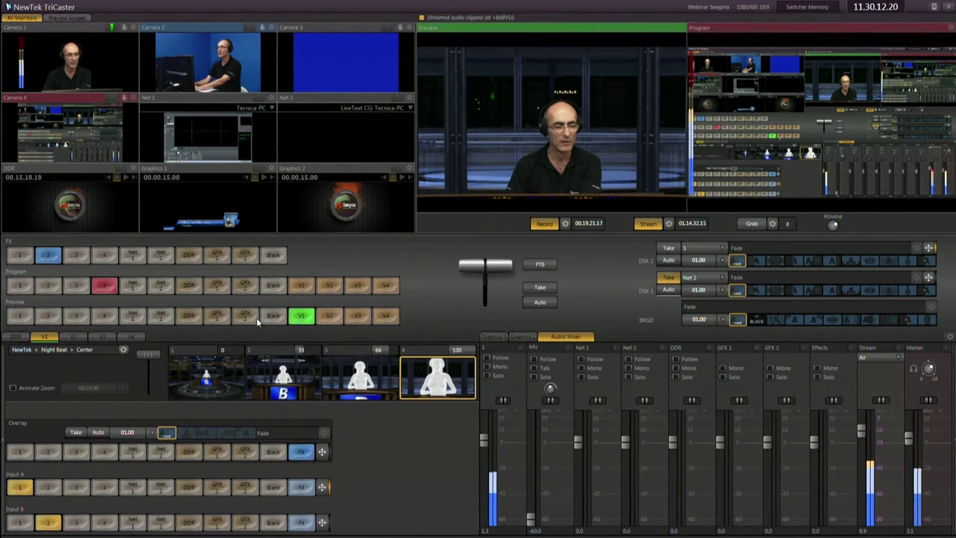
pyautogui.click(312, 386)
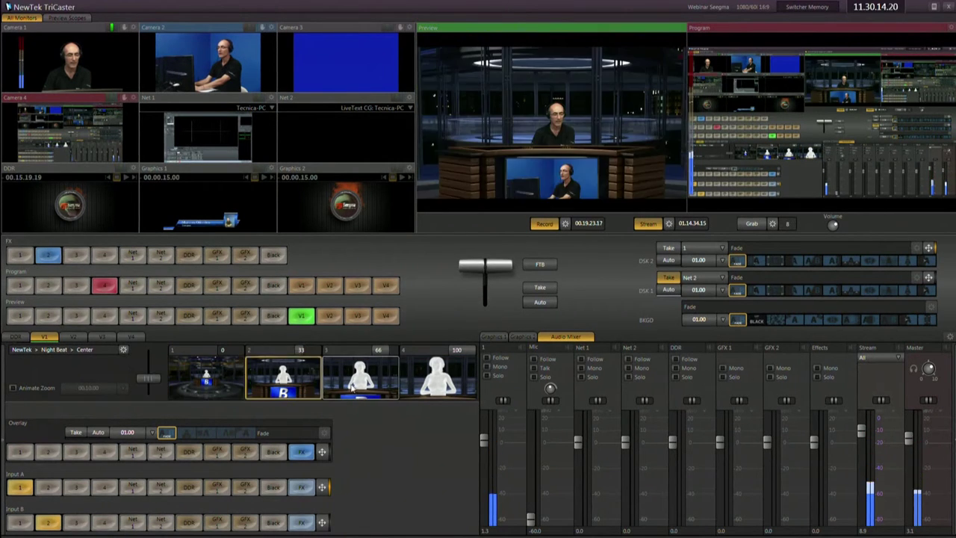
pyautogui.click(297, 400)
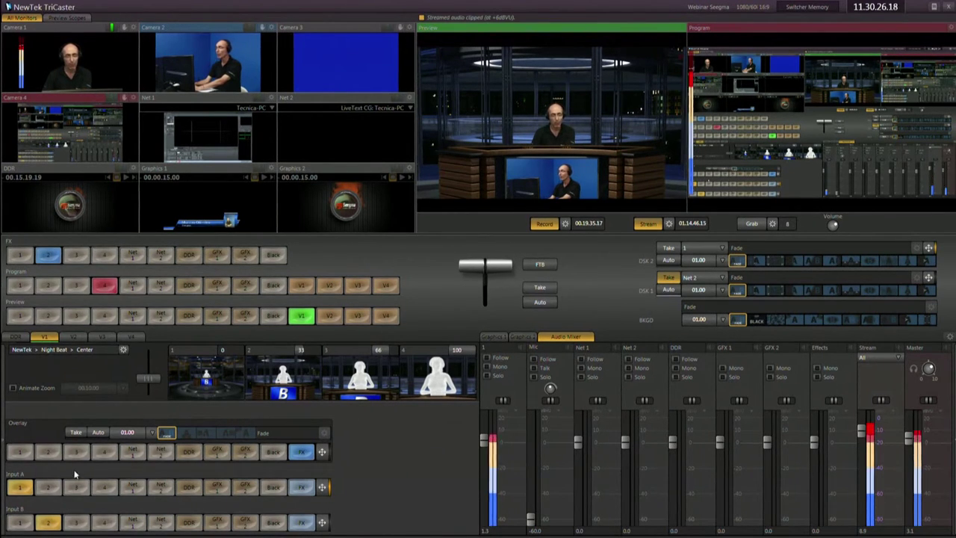
# Enable animated zoom for the V1 virtual set and set its duration to 00.03.01.
pyautogui.click(13, 389)
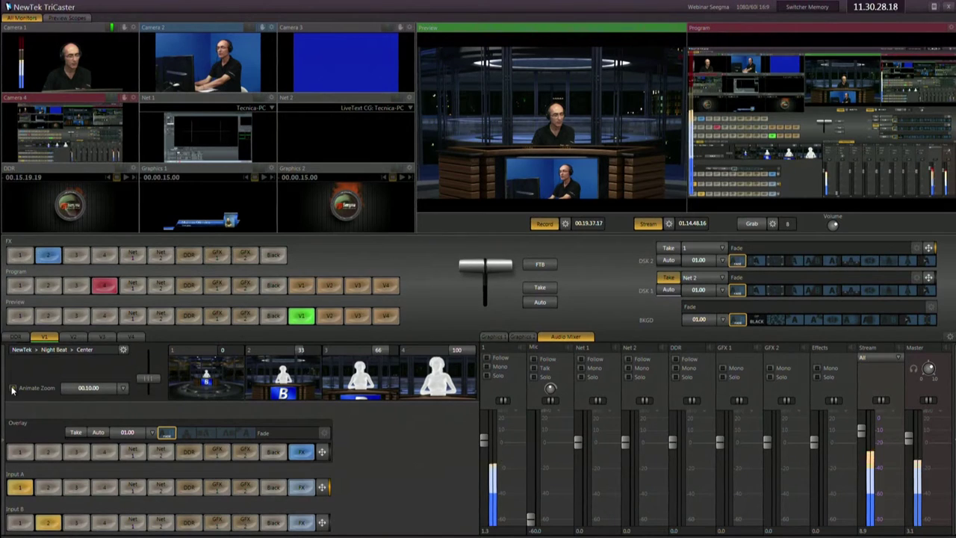
pyautogui.click(89, 388)
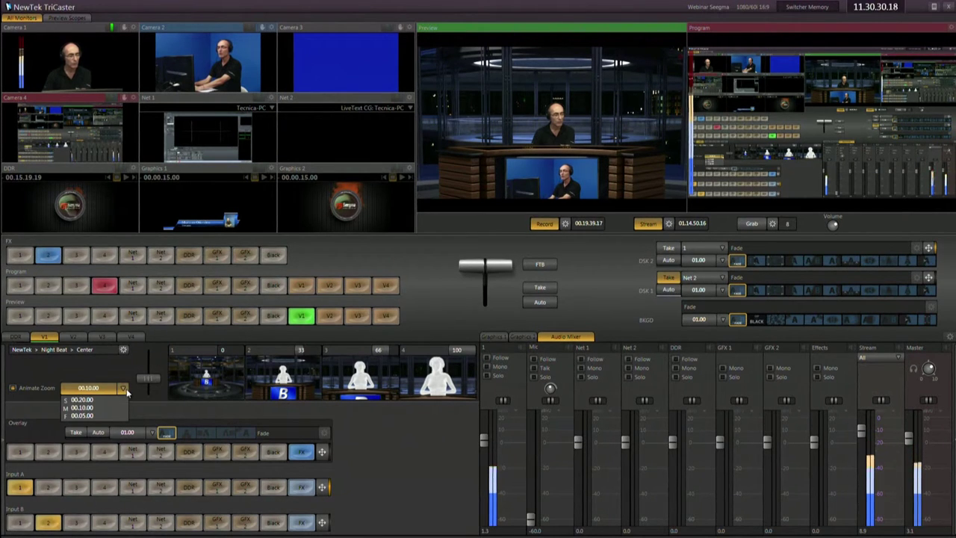
pyautogui.click(83, 418)
pyautogui.moveTo(90, 387); pyautogui.dragTo(69, 388)
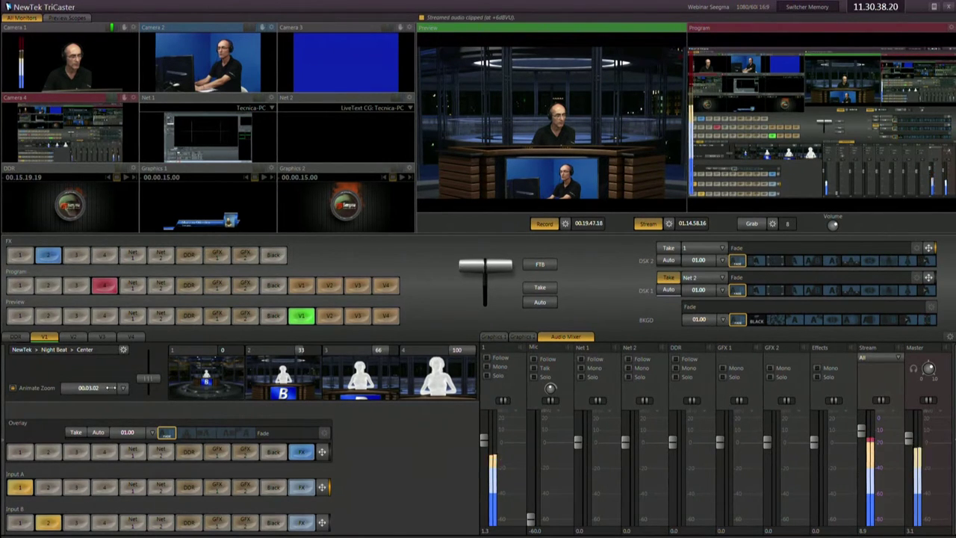
pyautogui.moveTo(114, 386); pyautogui.dragTo(107, 387)
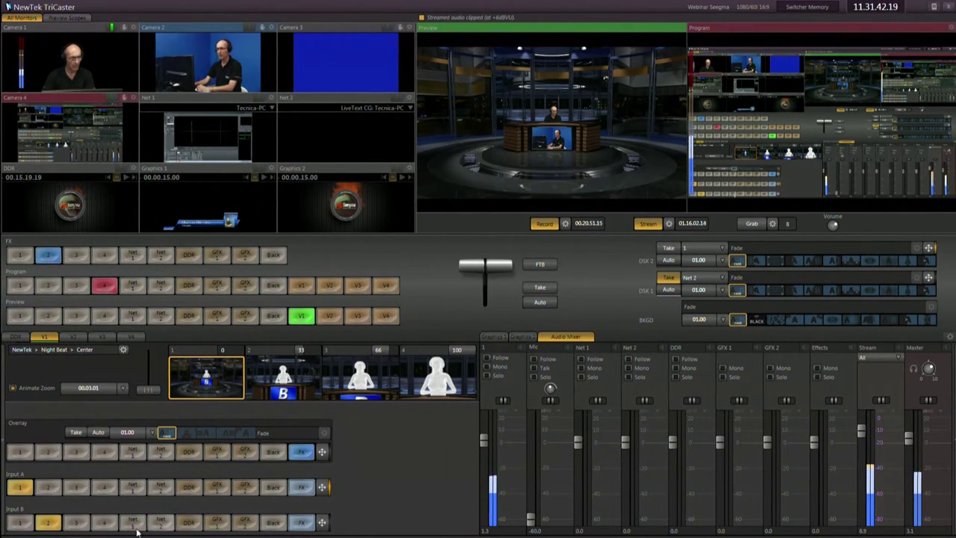
# Try camera 4 as Input B of the V1 virtual set, and return it to camera 2.
pyautogui.click(102, 526)
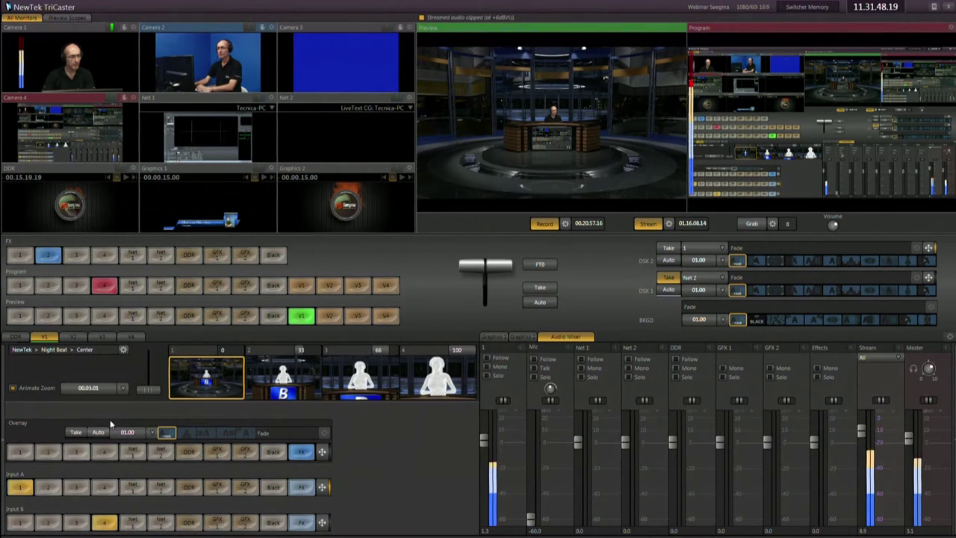
pyautogui.click(73, 338)
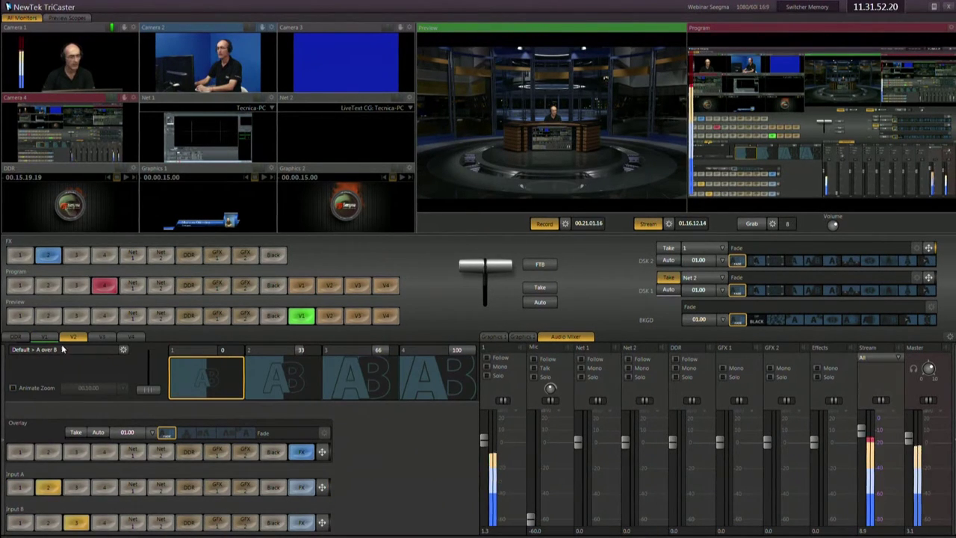
pyautogui.click(44, 337)
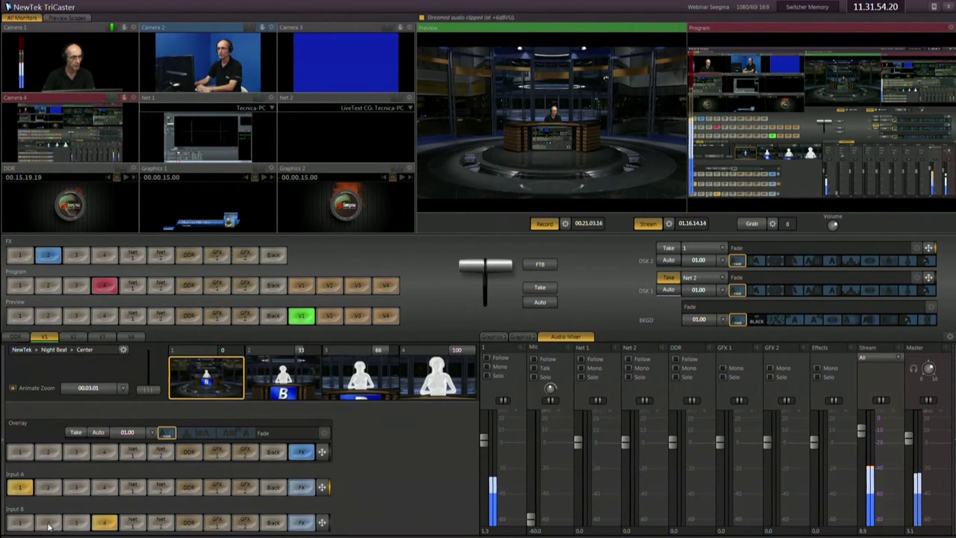
# Set Input A of the V2 virtual set to camera 1 and its Input B to camera 4.
pyautogui.click(70, 338)
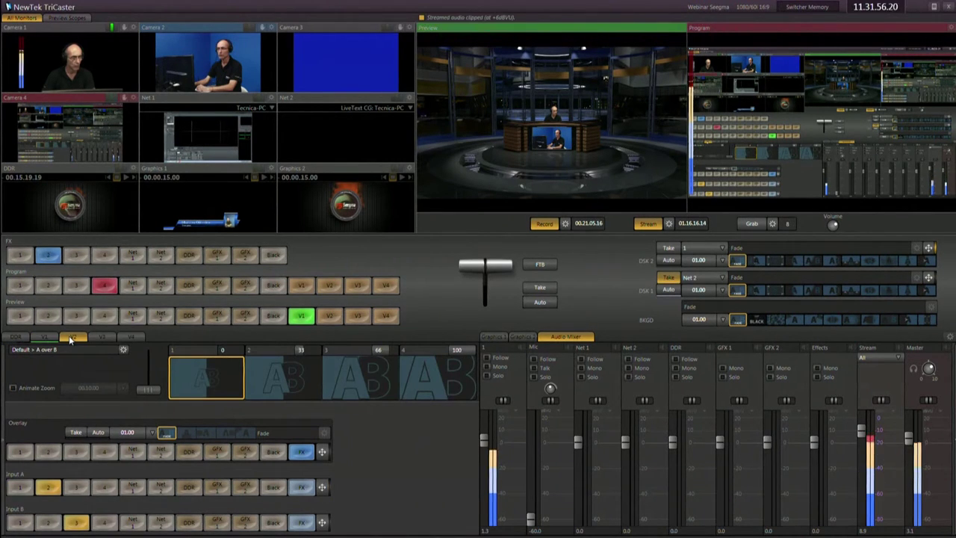
pyautogui.click(20, 487)
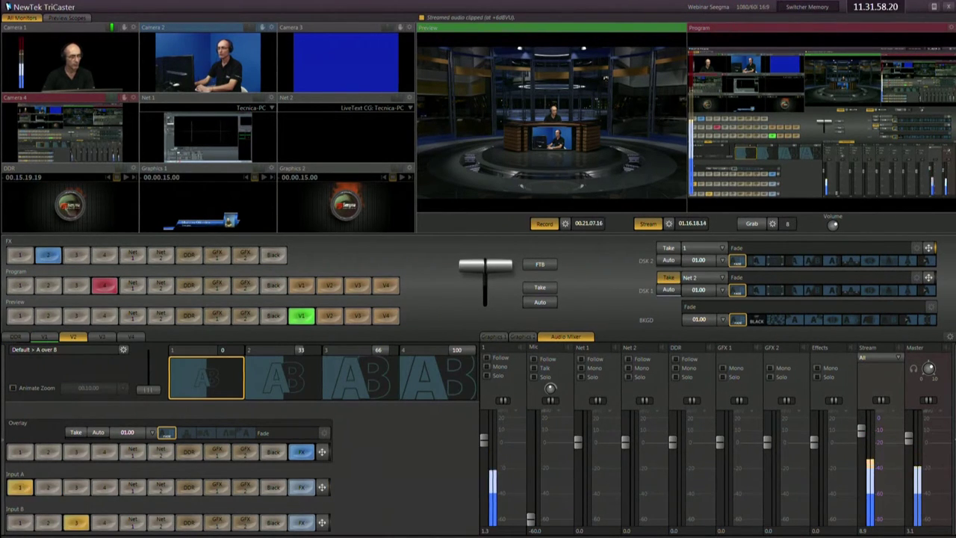
pyautogui.click(104, 522)
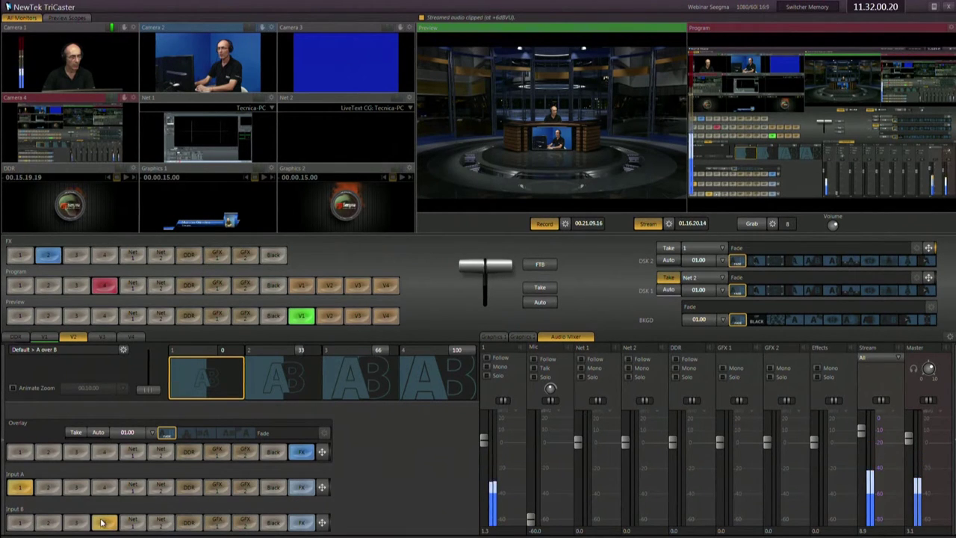
# Load the NewTek Prime Time Center LiveSet into V2 and put V2 on preview.
pyautogui.click(121, 348)
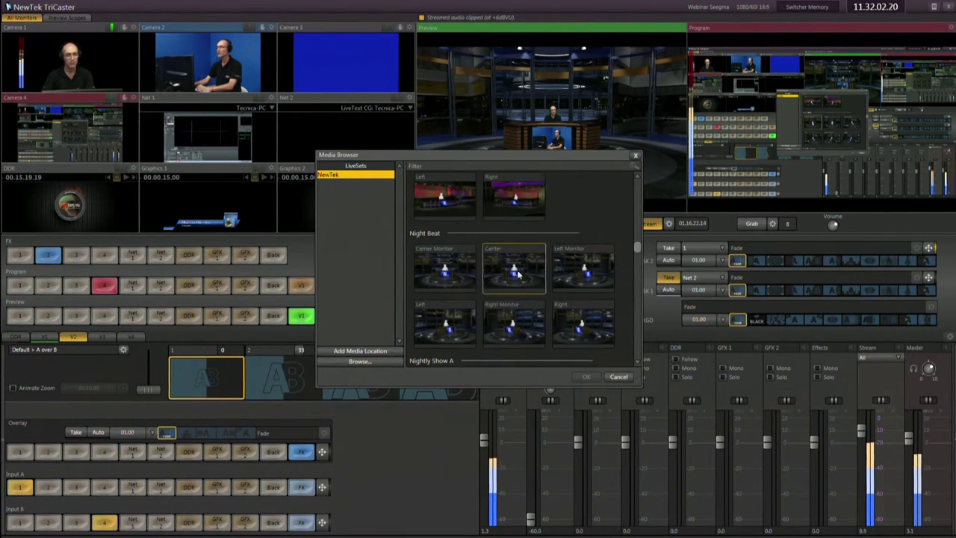
pyautogui.moveTo(630, 245); pyautogui.dragTo(630, 293)
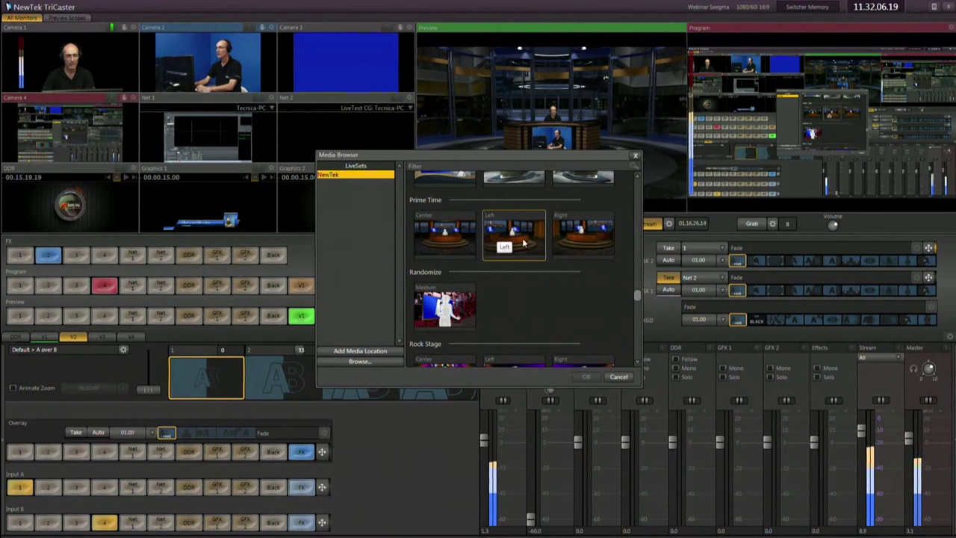
pyautogui.click(445, 236)
pyautogui.click(586, 377)
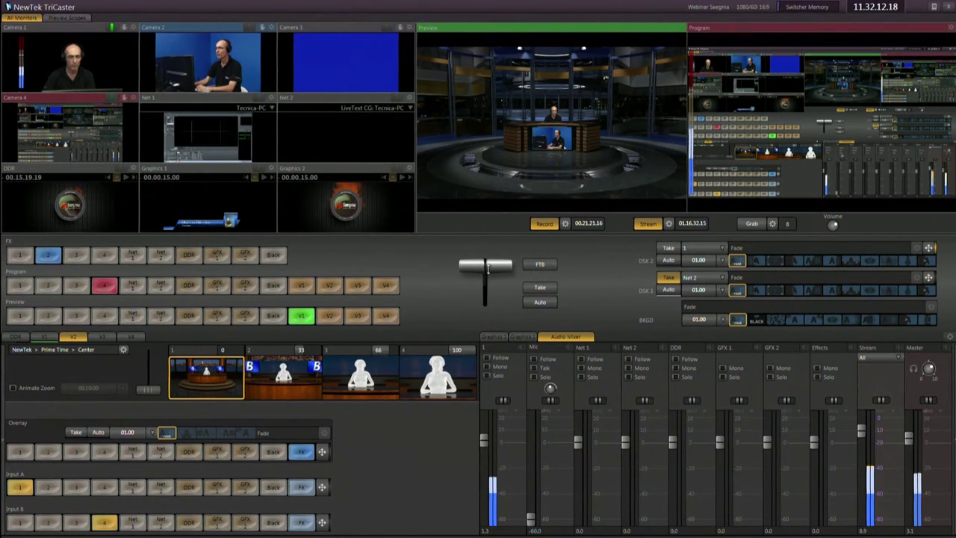
pyautogui.click(324, 317)
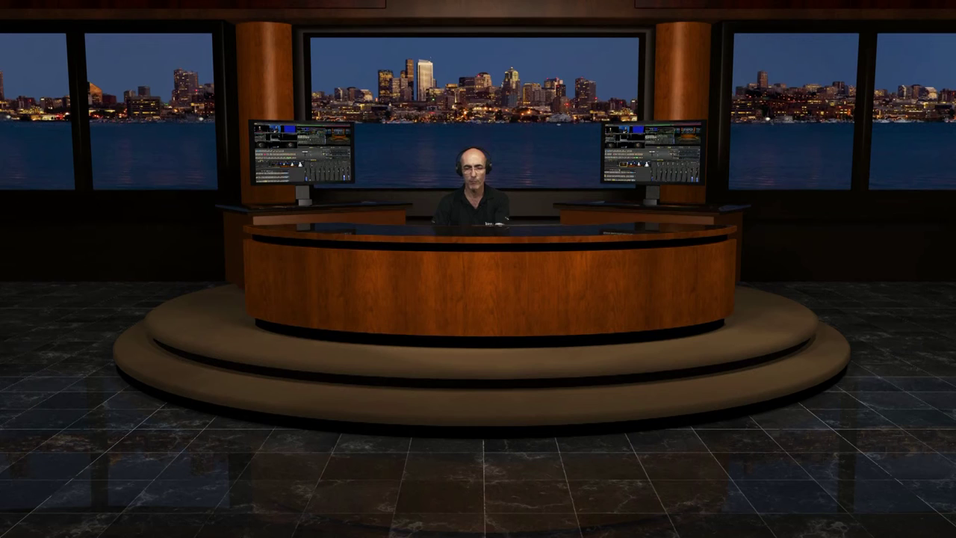
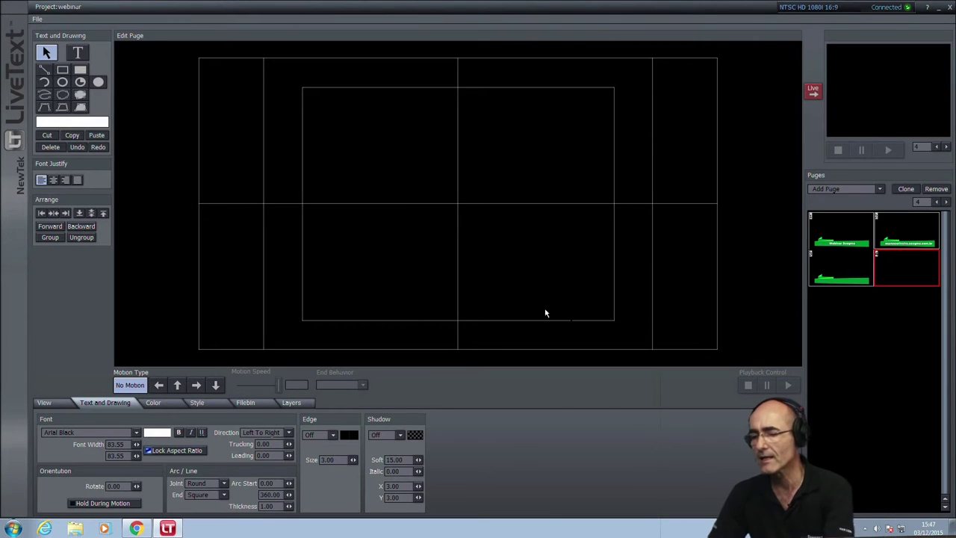
# In LiveText, look through the graphics files in the webinar folder and select tarja.png.
pyautogui.click(250, 403)
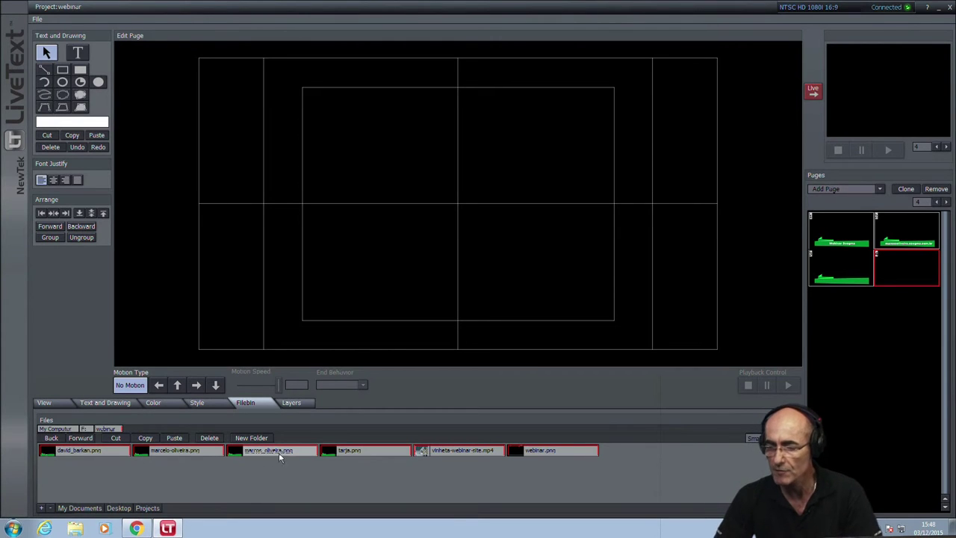
pyautogui.click(338, 451)
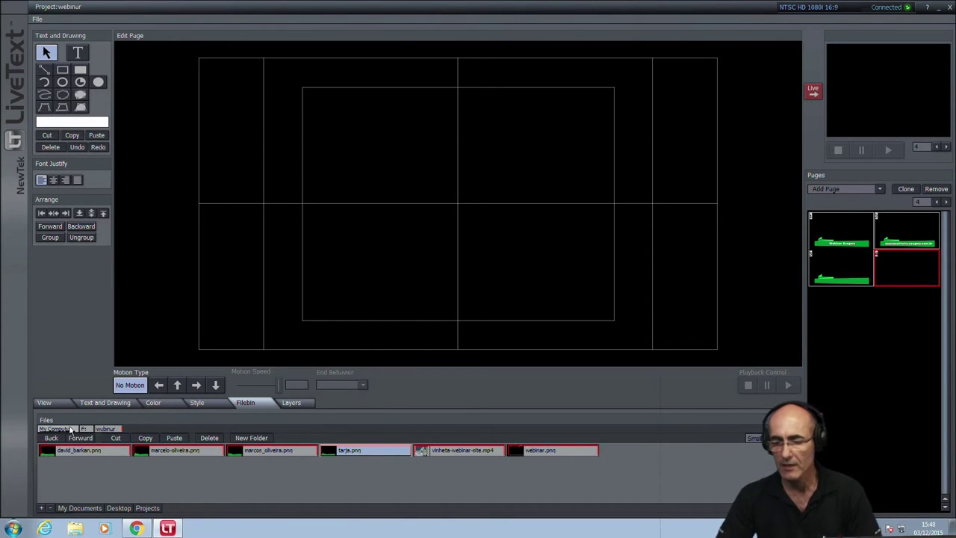
pyautogui.moveTo(363, 452); pyautogui.dragTo(249, 447)
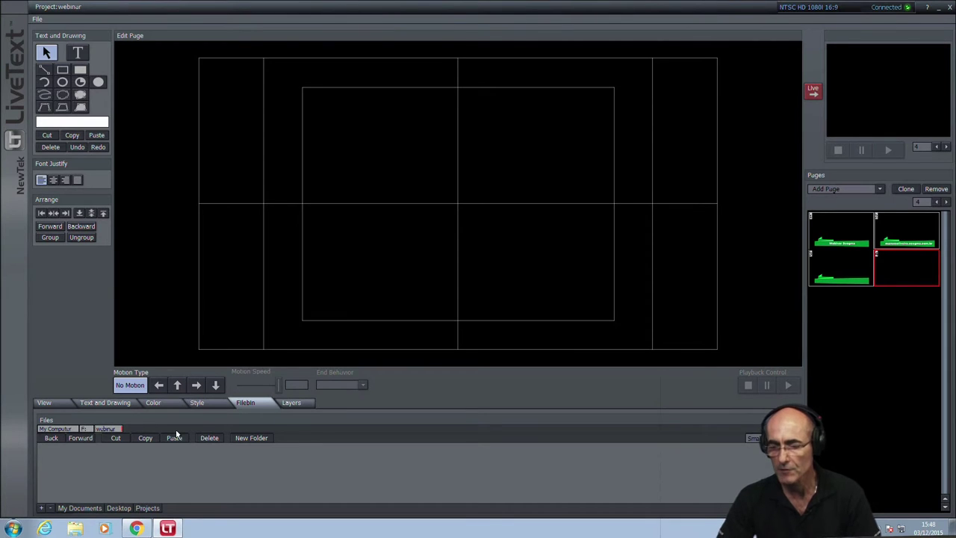
# Send page 1 with the Webinar Seegma banner live, and replace it with the empty page 4.
pyautogui.doubleClick(844, 228)
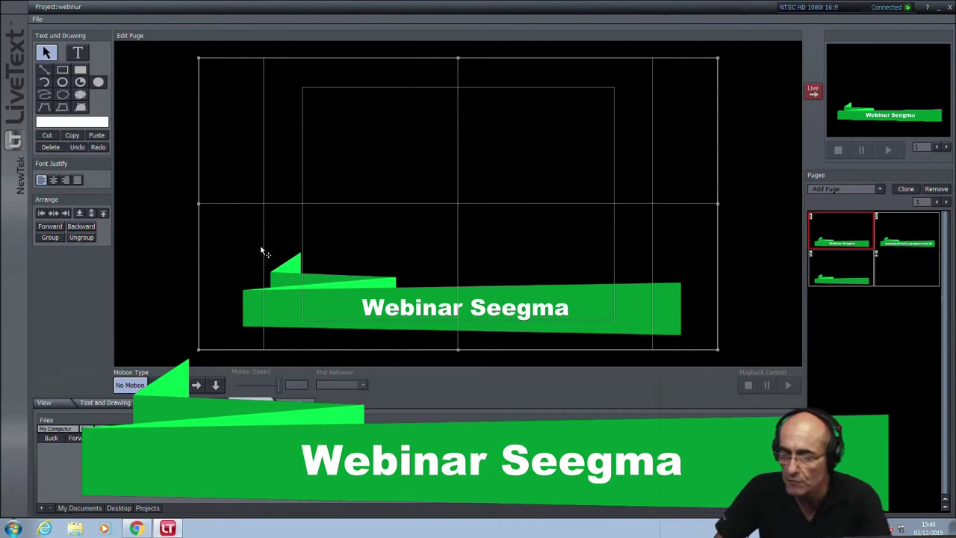
pyautogui.click(924, 261)
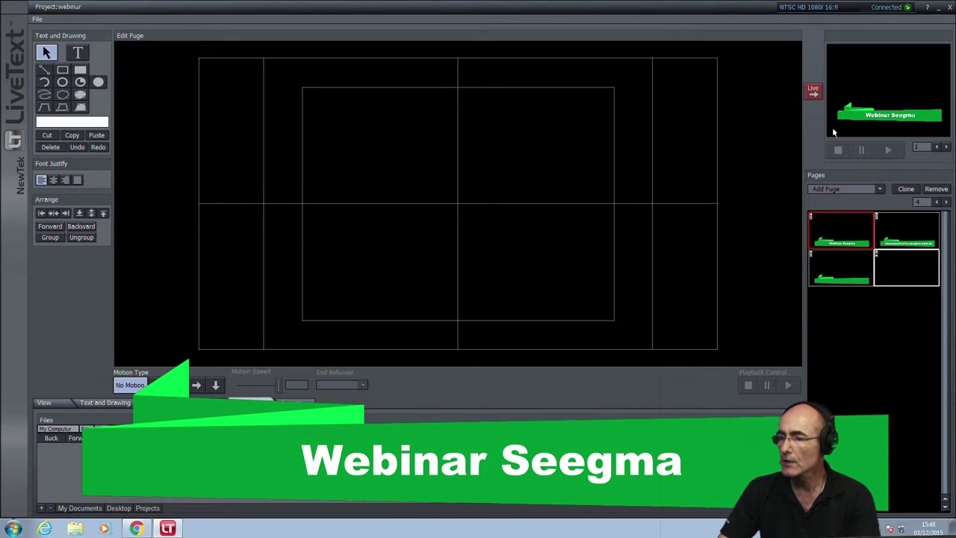
pyautogui.doubleClick(902, 277)
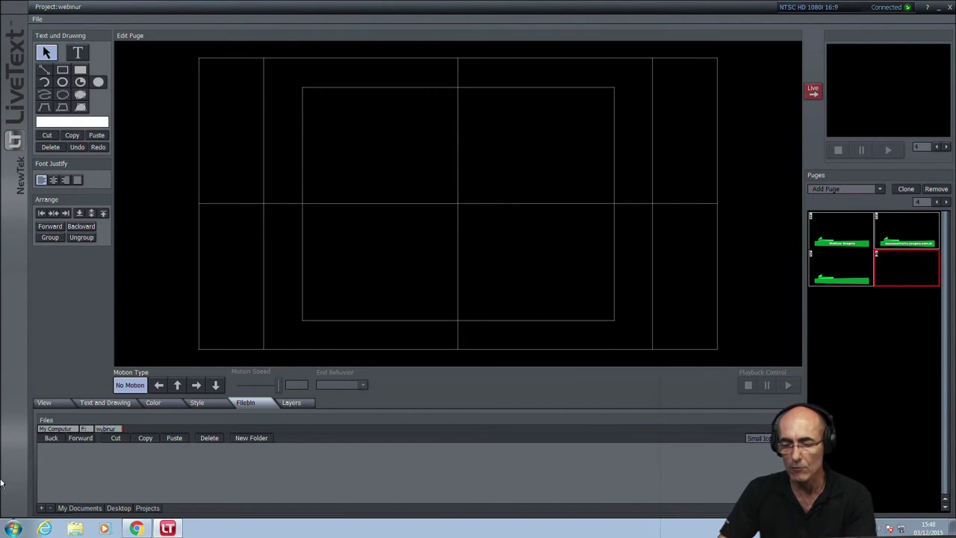
# Browse the contents of the computer's C: drive in the file bin.
pyautogui.click(53, 430)
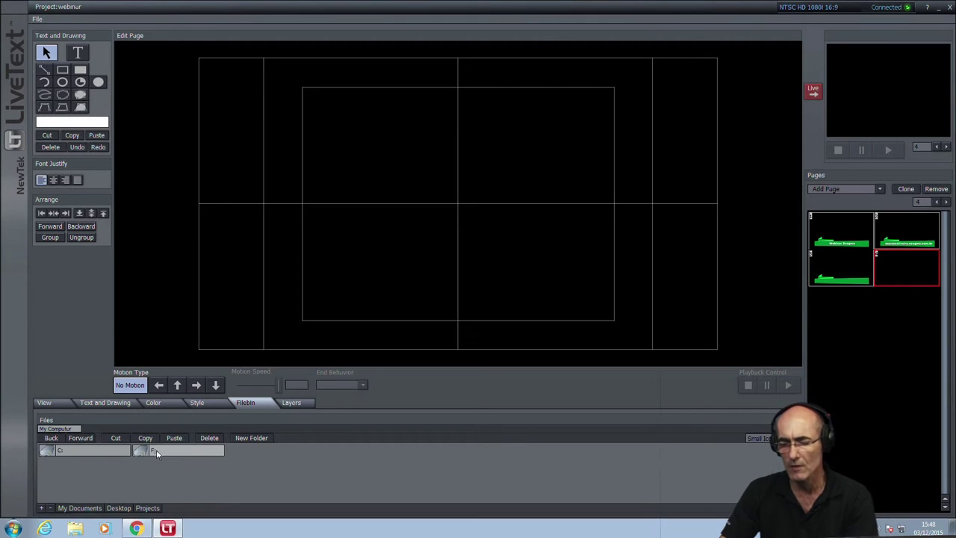
pyautogui.doubleClick(75, 456)
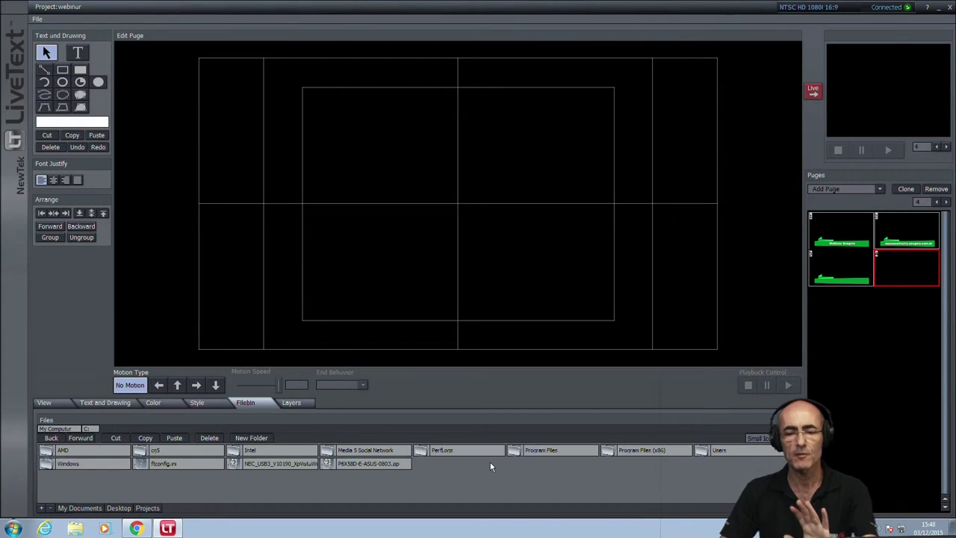
# Add the text "gerador de caracteres normal" to page 4 and position it near the lower edge of the safe area.
pyautogui.click(77, 52)
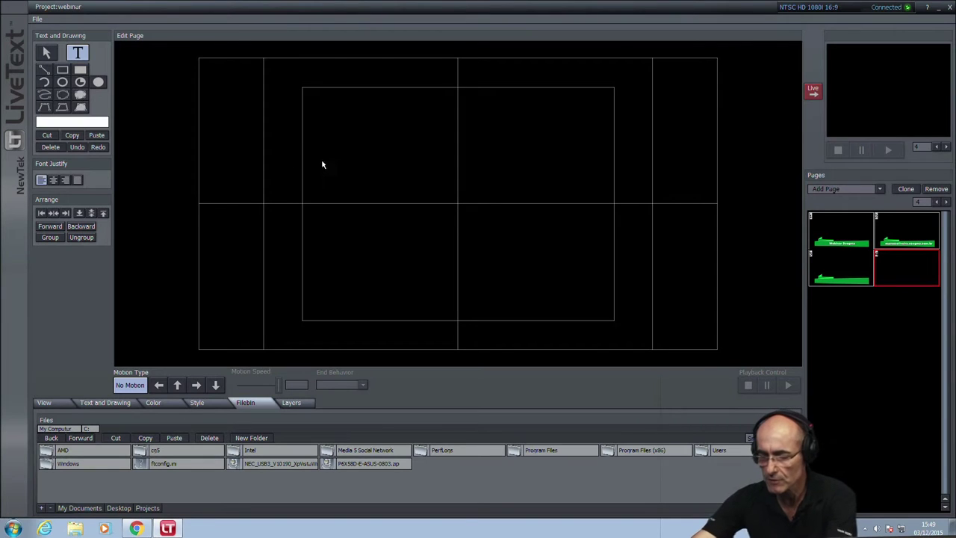
pyautogui.write('gera')
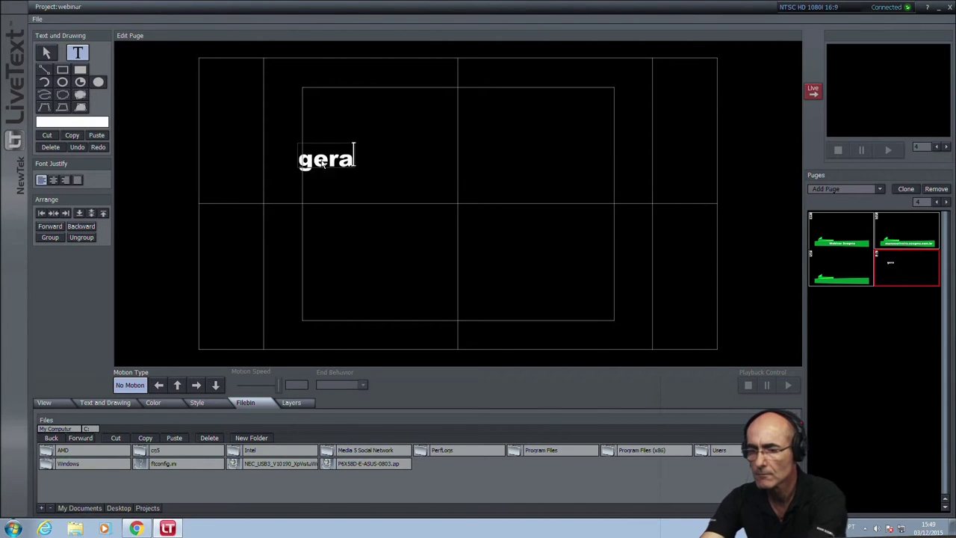
pyautogui.write('dor de caracteres normal')
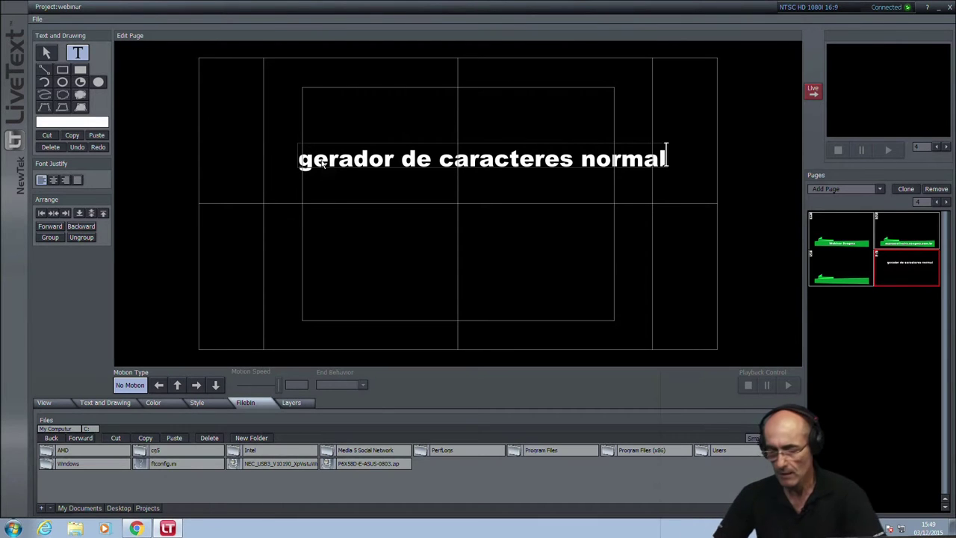
pyautogui.rightClick(257, 140)
pyautogui.click(376, 109)
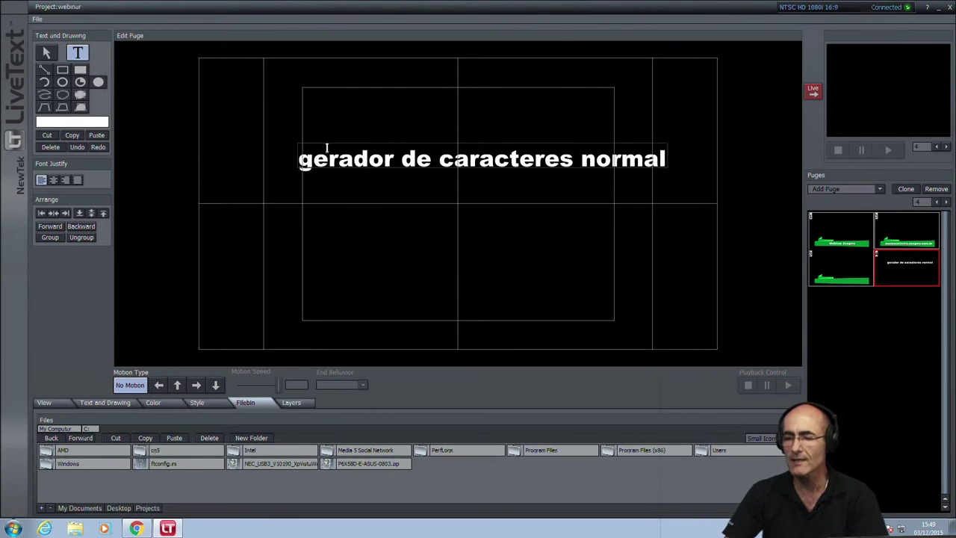
pyautogui.click(46, 52)
pyautogui.moveTo(363, 168); pyautogui.dragTo(344, 318)
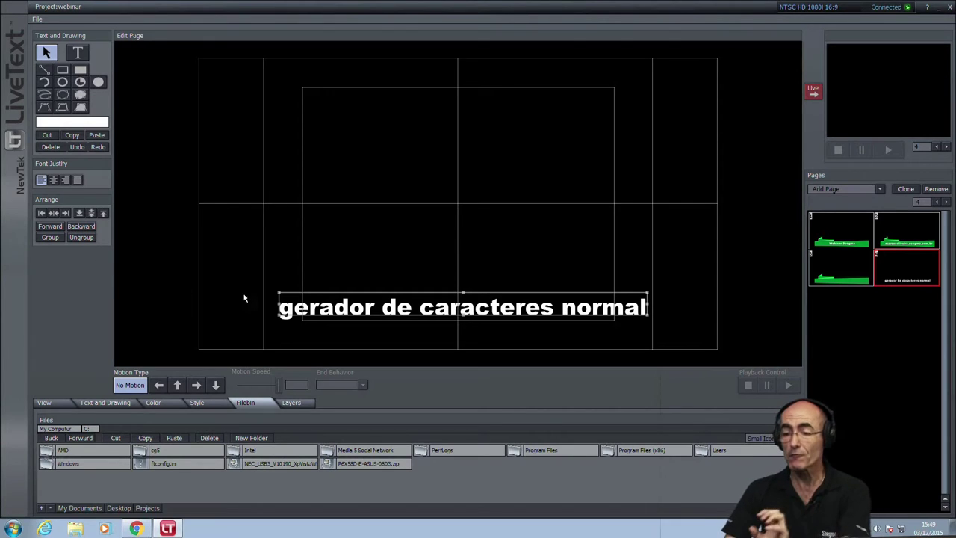
# Draw a filled ellipse in the upper left of page 4 and color it red with RGB 255, 42, 55.
pyautogui.click(98, 83)
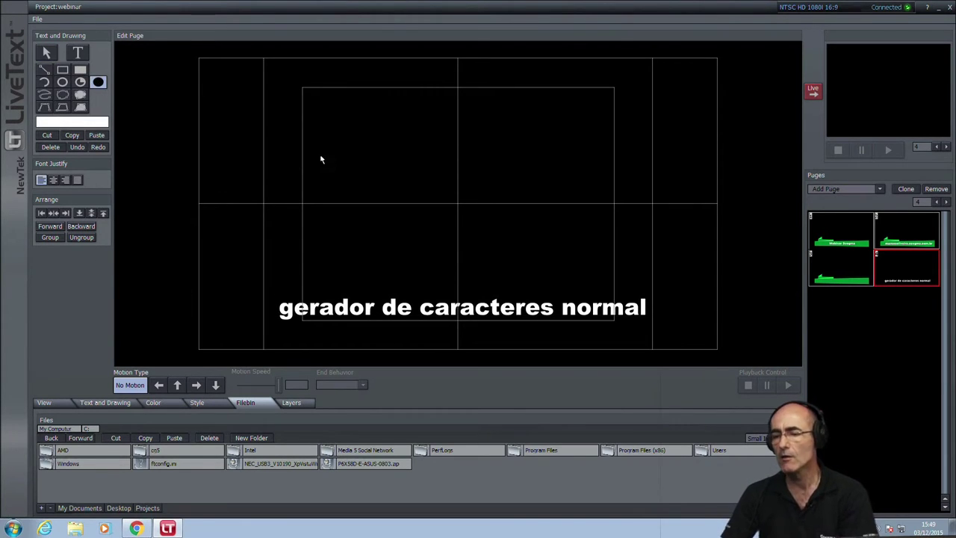
pyautogui.moveTo(287, 135); pyautogui.dragTo(388, 213)
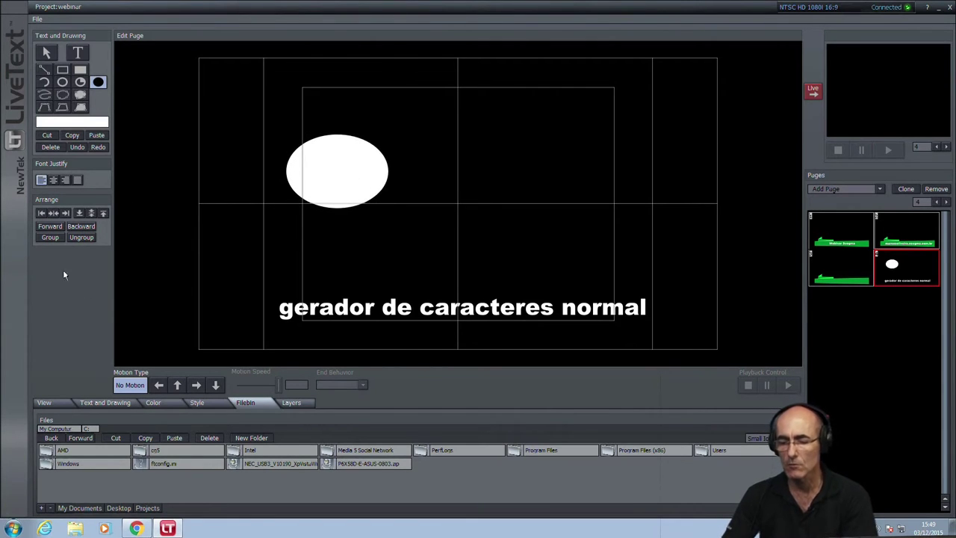
pyautogui.click(92, 404)
pyautogui.click(156, 434)
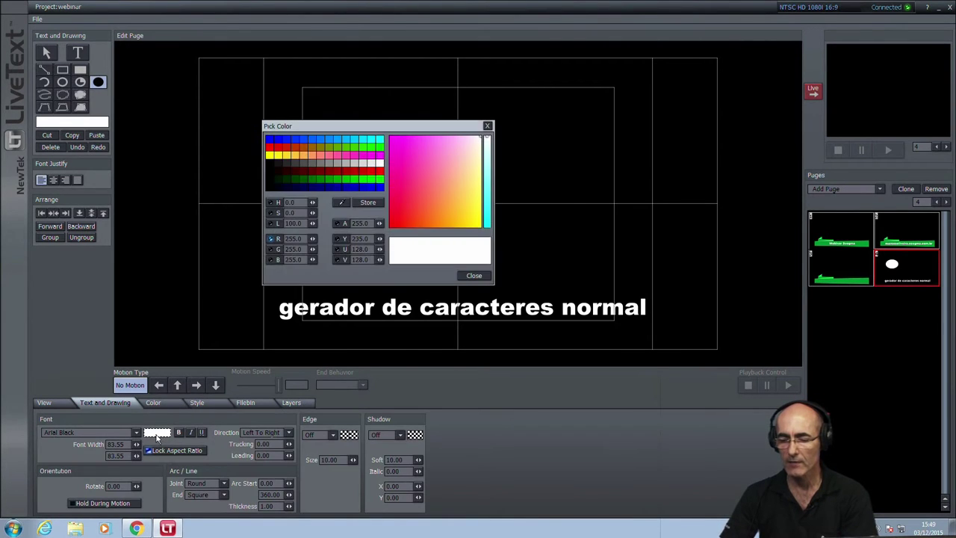
pyautogui.click(411, 177)
pyautogui.click(450, 197)
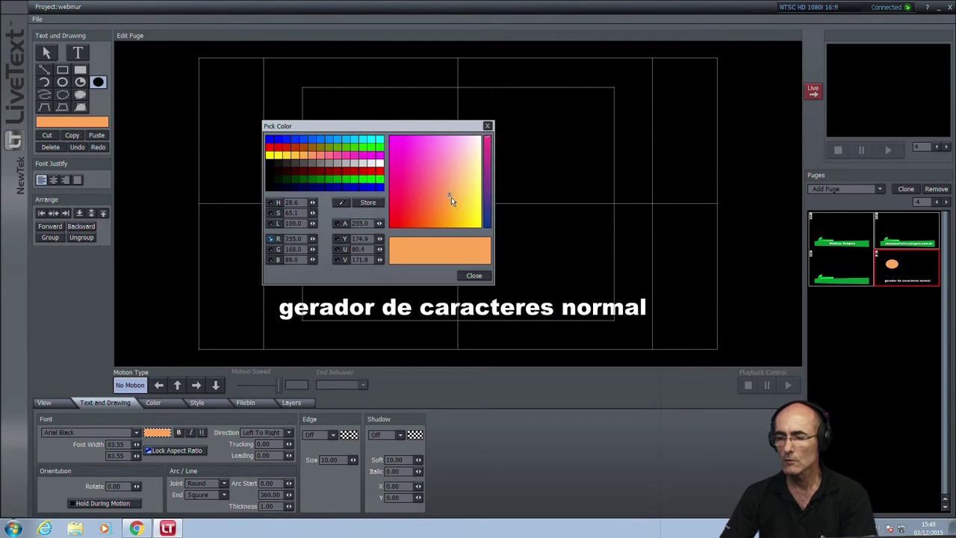
pyautogui.moveTo(450, 196); pyautogui.dragTo(404, 207)
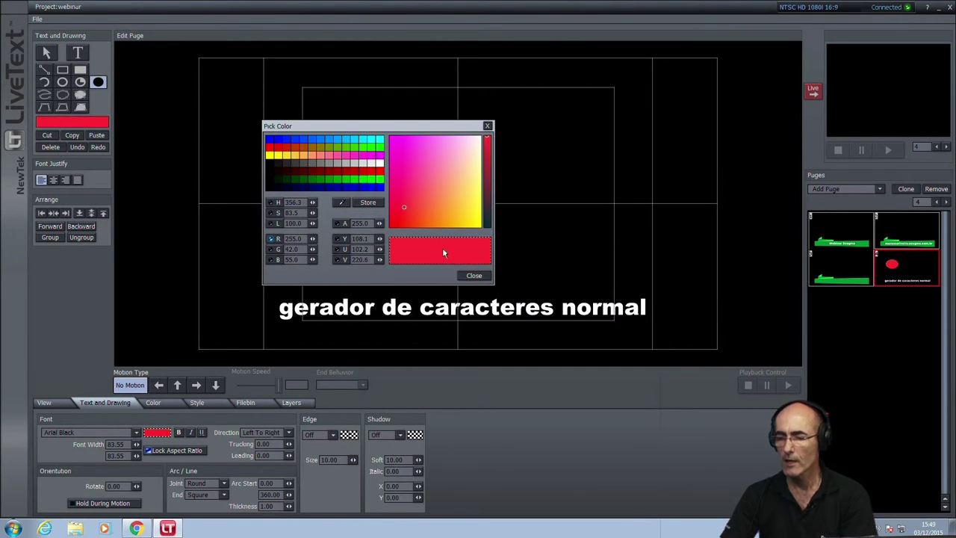
pyautogui.click(474, 276)
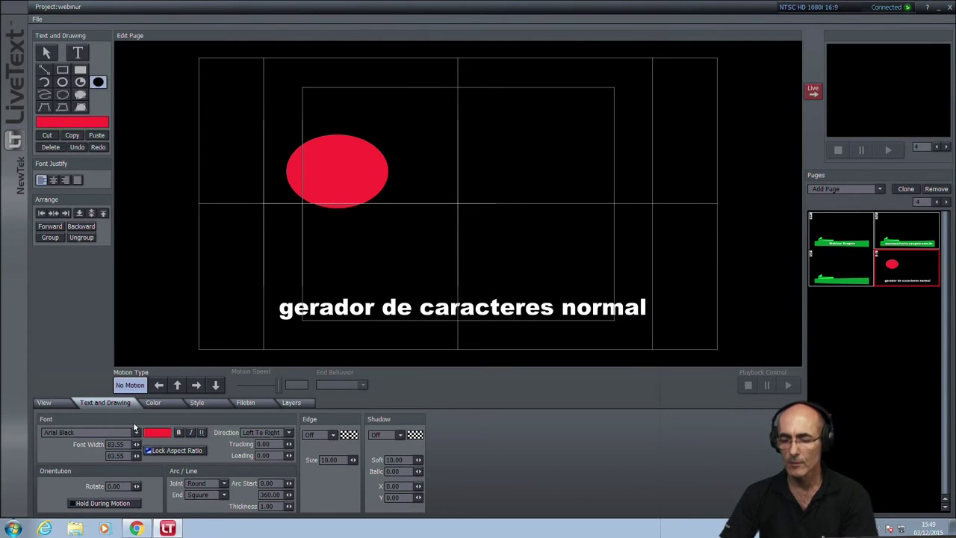
# Draw a second, much smaller filled ellipse above and to the right of the large red one.
pyautogui.click(98, 82)
pyautogui.moveTo(423, 102); pyautogui.dragTo(447, 125)
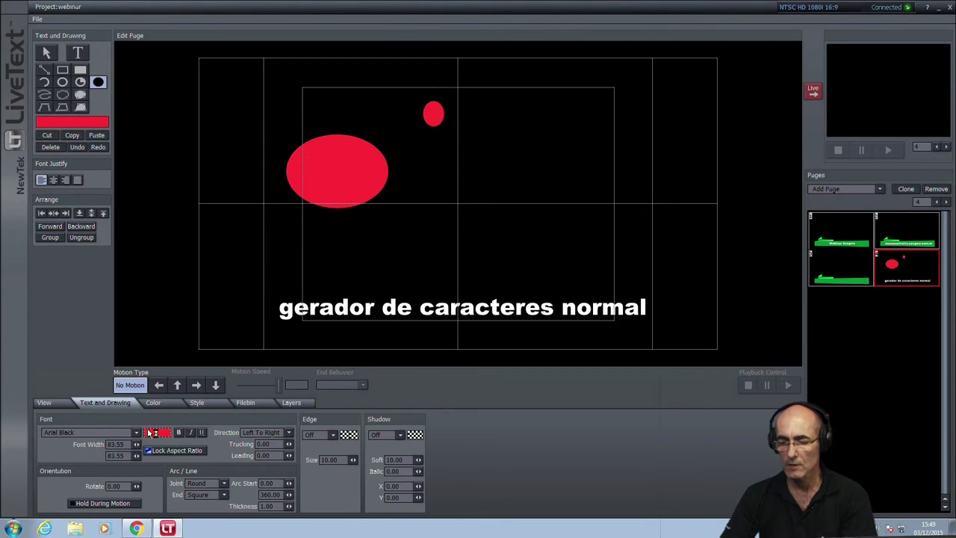
# Color the small ellipse blue with RGB 0, 0, 215.8.
pyautogui.click(154, 433)
pyautogui.click(366, 186)
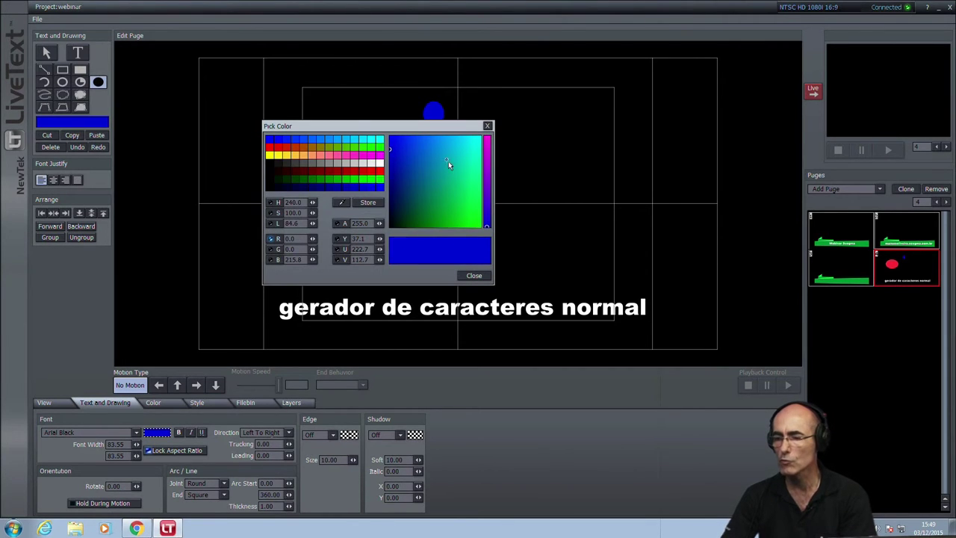
pyautogui.click(474, 276)
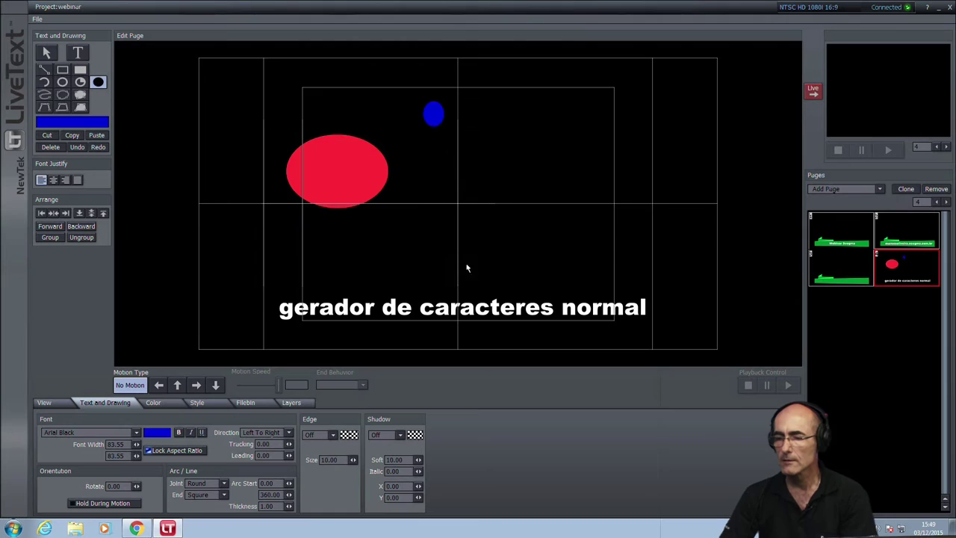
# Duplicate the small blue ellipse and place the two copies side by side on the red ellipse as eyes.
pyautogui.click(433, 113)
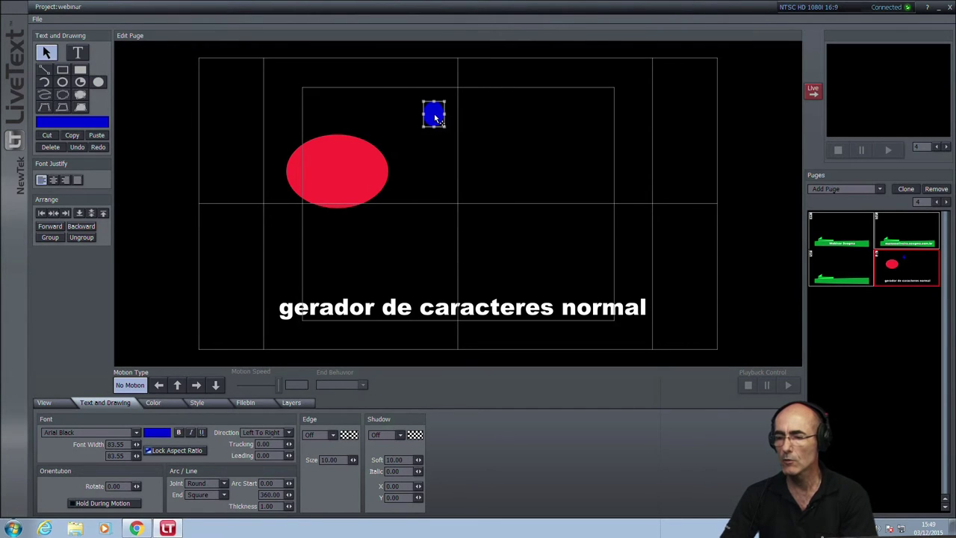
pyautogui.rightClick(435, 118)
pyautogui.click(448, 132)
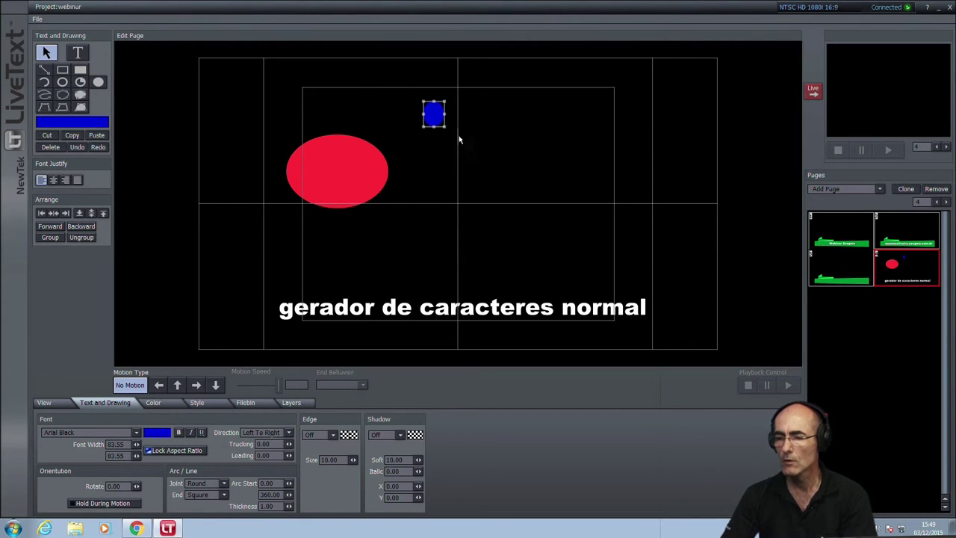
pyautogui.moveTo(461, 123); pyautogui.dragTo(316, 166)
pyautogui.click(432, 118)
pyautogui.moveTo(432, 118); pyautogui.dragTo(352, 170)
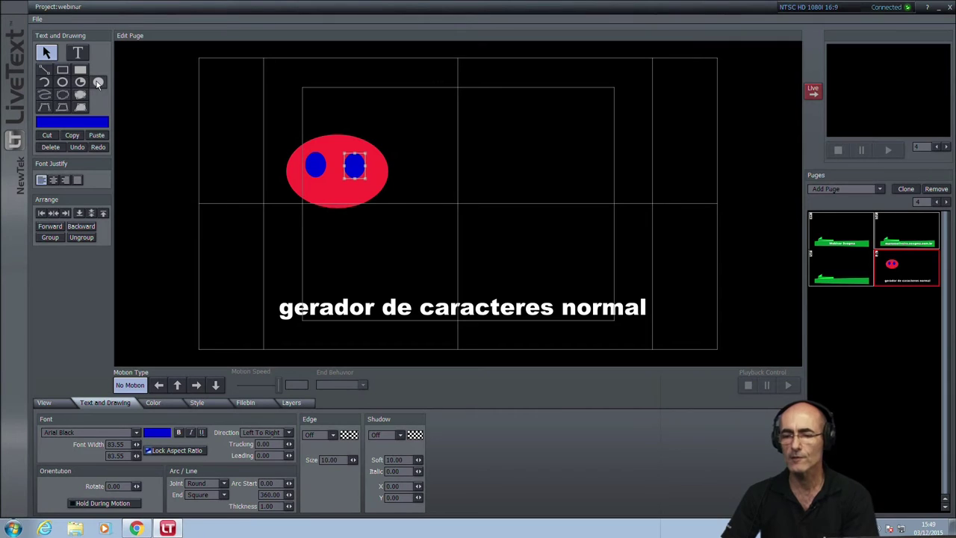
# Draw a white outlined ellipse below the blue eyes as the mouth of the face.
pyautogui.click(62, 82)
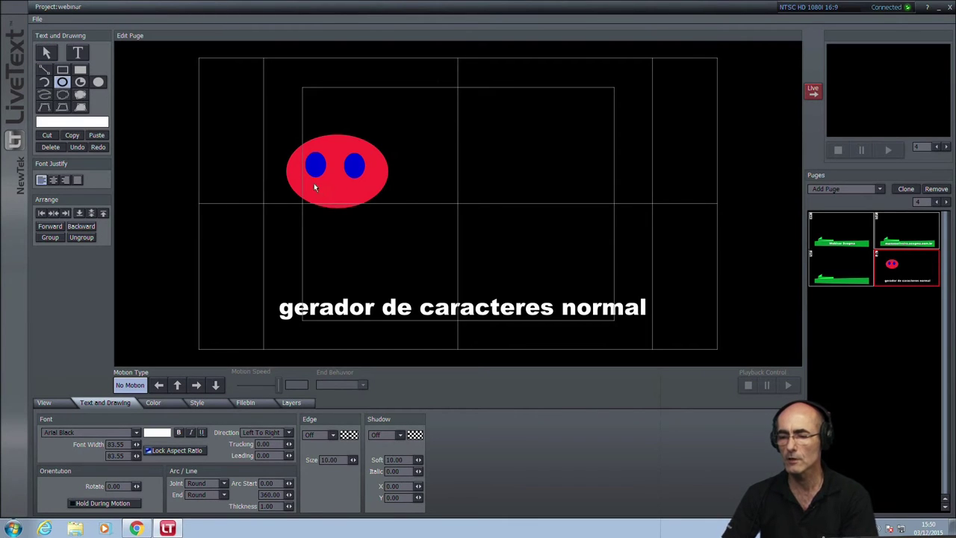
pyautogui.moveTo(363, 202)
pyautogui.mouseDown()
pyautogui.moveTo(369, 190)
pyautogui.moveTo(376, 204)
pyautogui.moveTo(348, 207)
pyautogui.mouseUp()
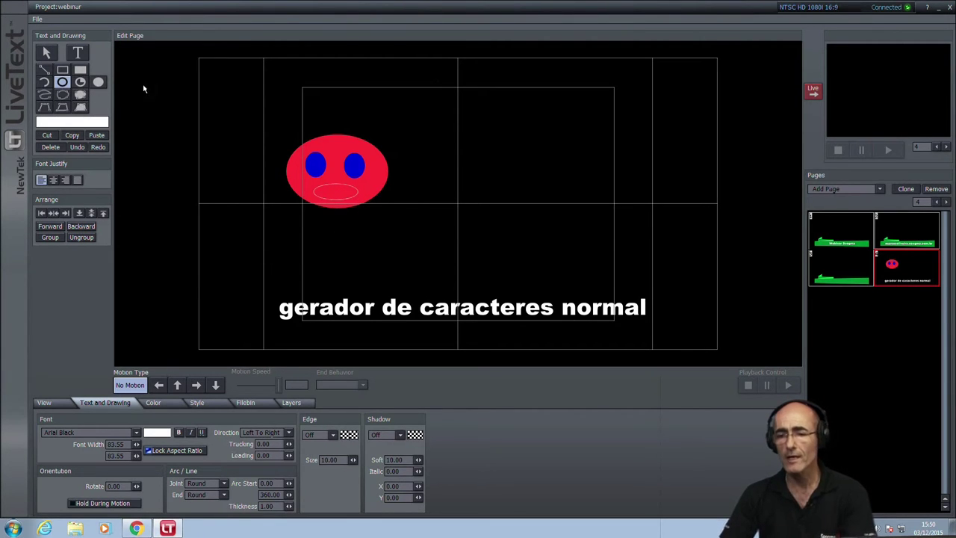
# Examine the file types for exporting the current page, select Title Page (*.cgxml), and close the dialog without exporting.
pyautogui.click(37, 20)
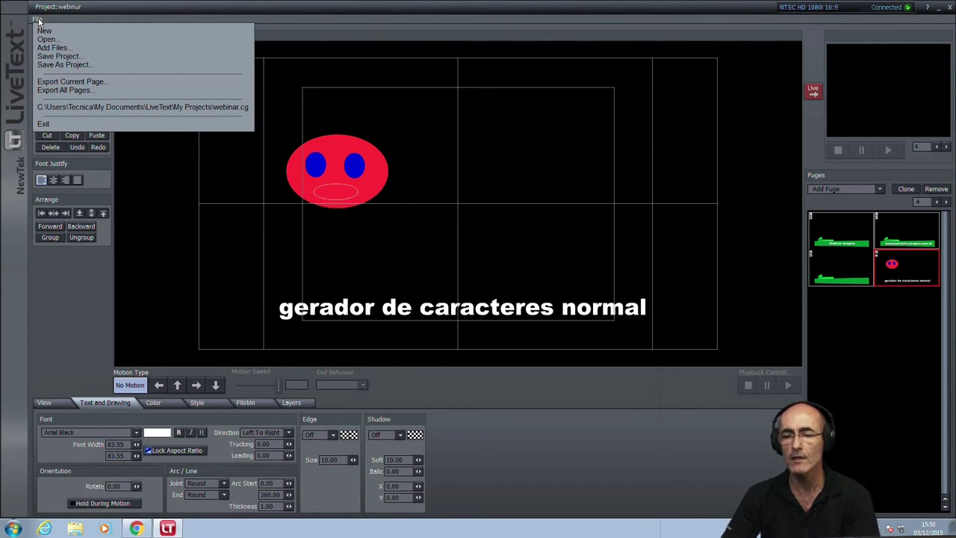
pyautogui.click(77, 82)
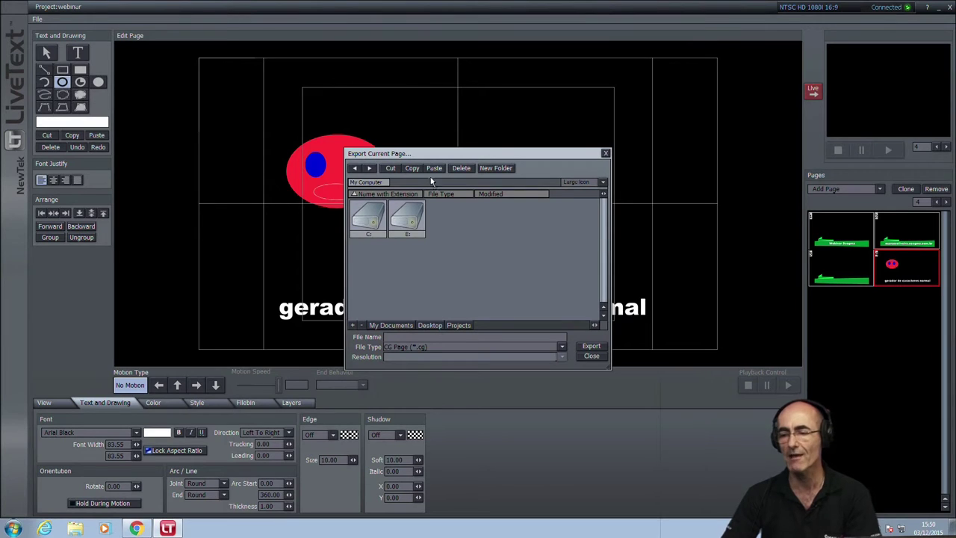
pyautogui.moveTo(426, 158); pyautogui.dragTo(301, 109)
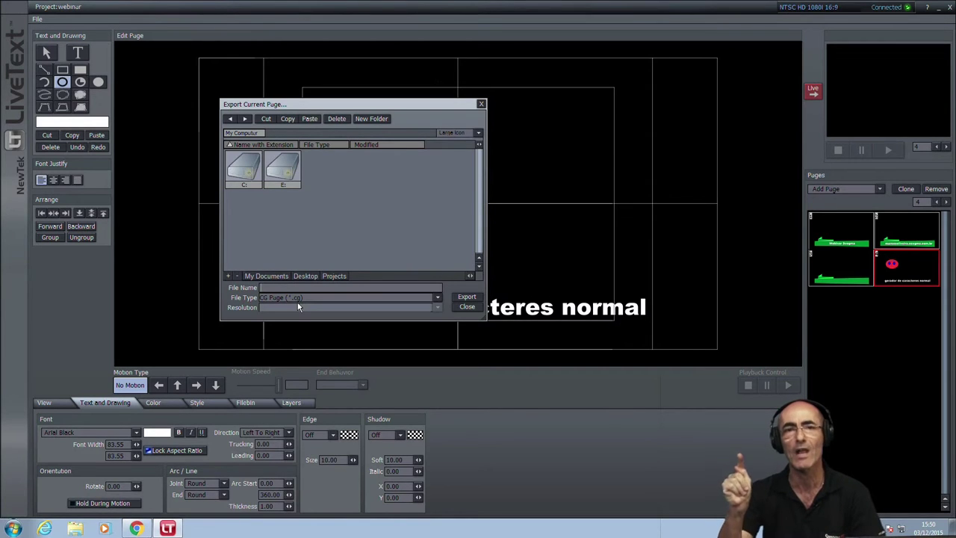
pyautogui.click(438, 298)
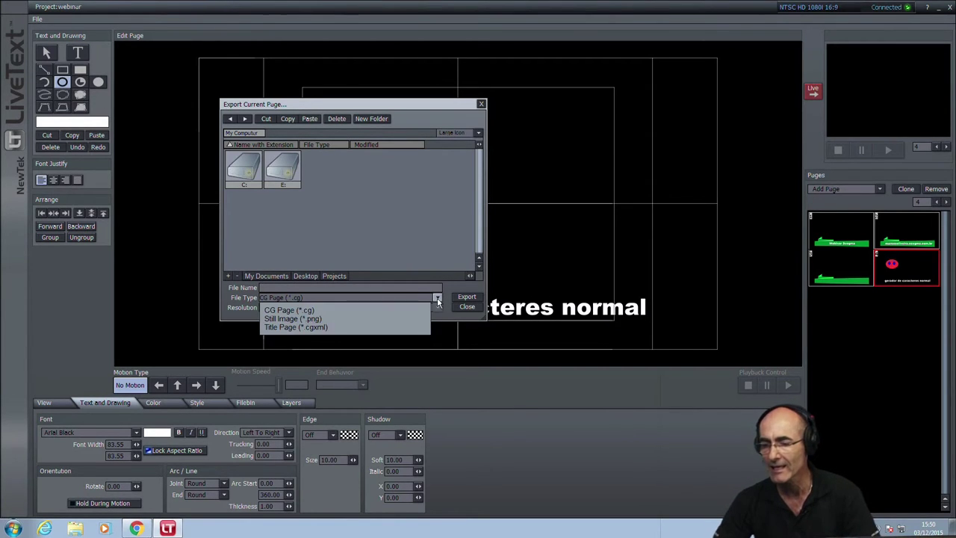
pyautogui.click(313, 329)
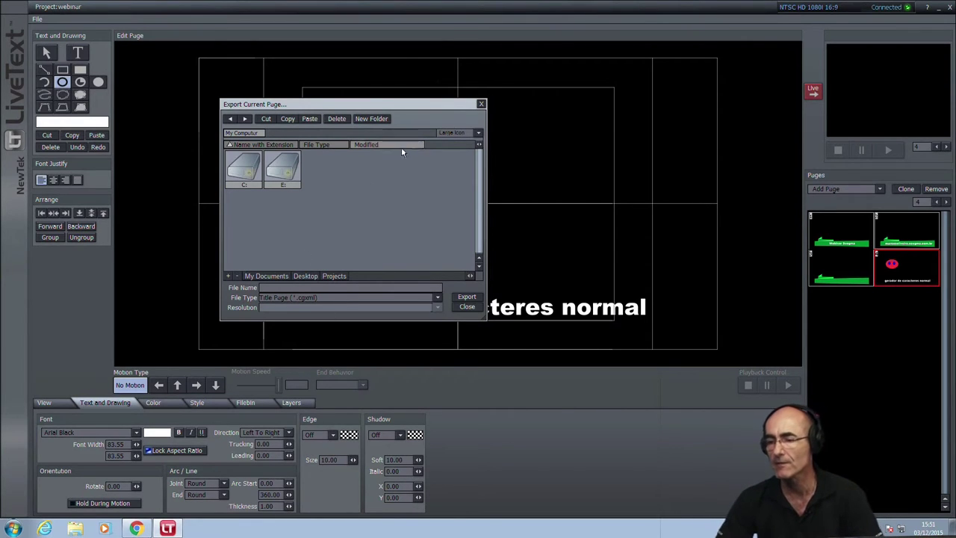
pyautogui.click(481, 104)
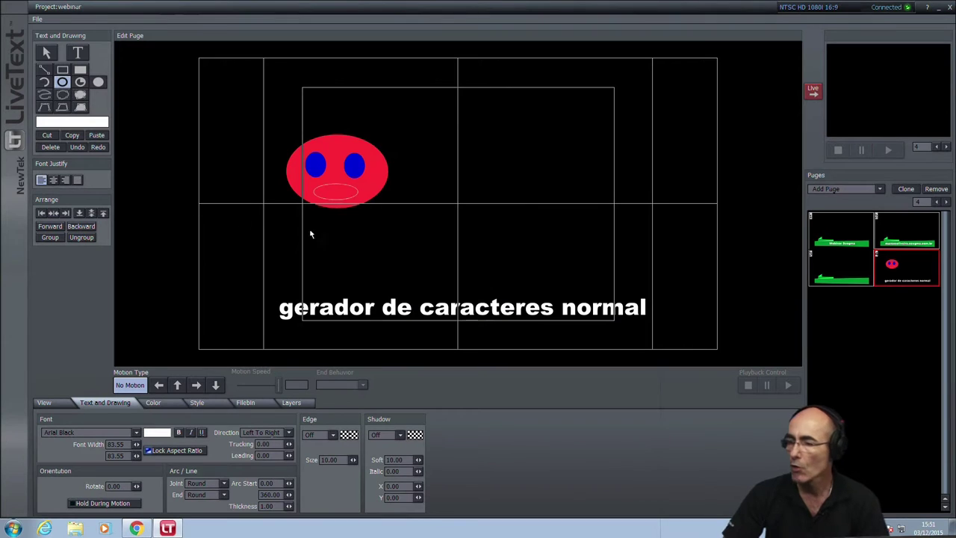
# Add blank page 5 and set its motion type to a leftward crawl.
pyautogui.doubleClick(840, 312)
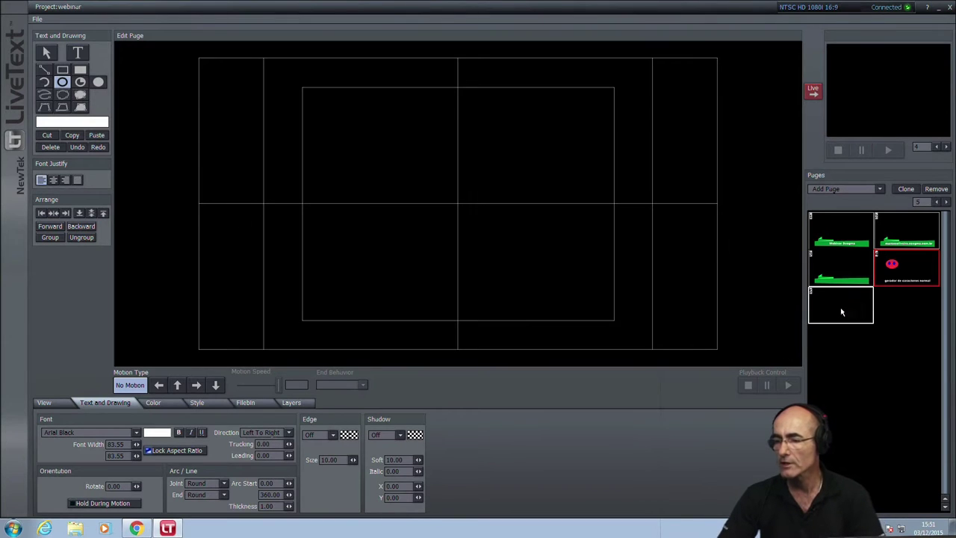
pyautogui.click(159, 385)
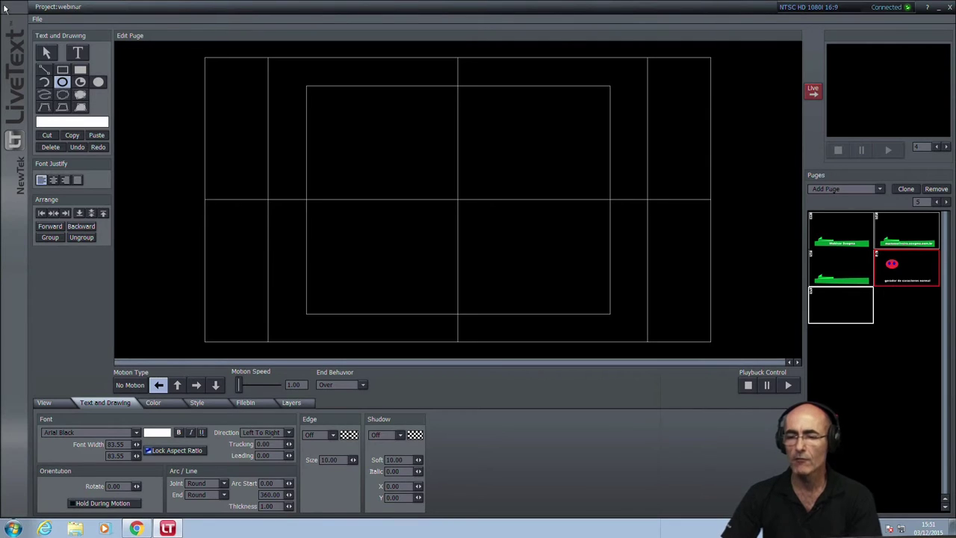
# Enter the crawl text "este gerador de caracteres externo... Livetext externo... que vc pode adquirir na Seegma..." on page 5.
pyautogui.click(77, 53)
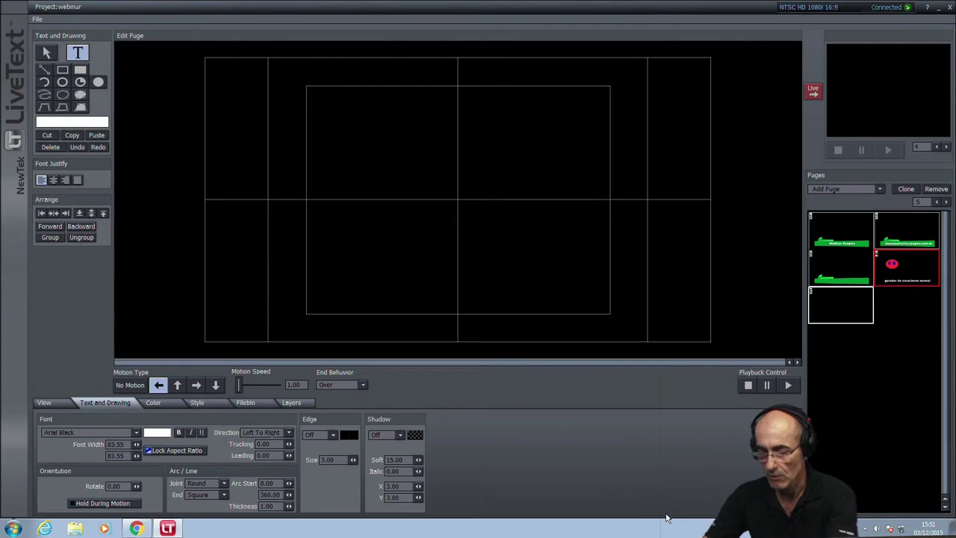
pyautogui.write('este ge')
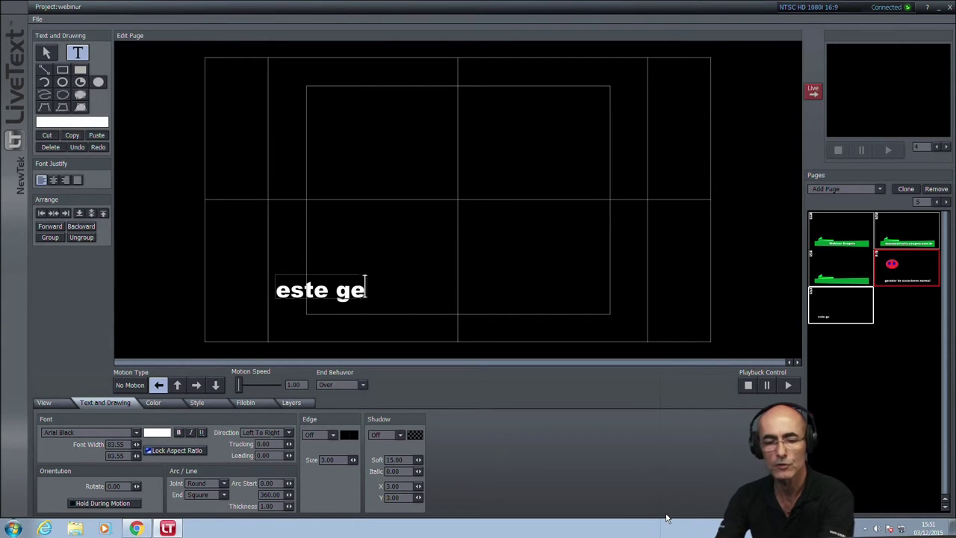
pyautogui.write('rador de cara')
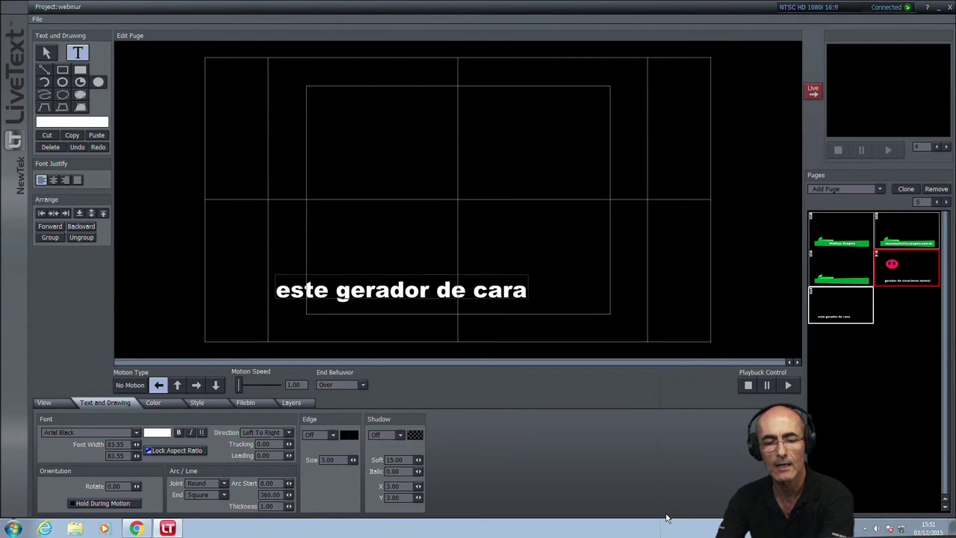
pyautogui.write('cteres ex')
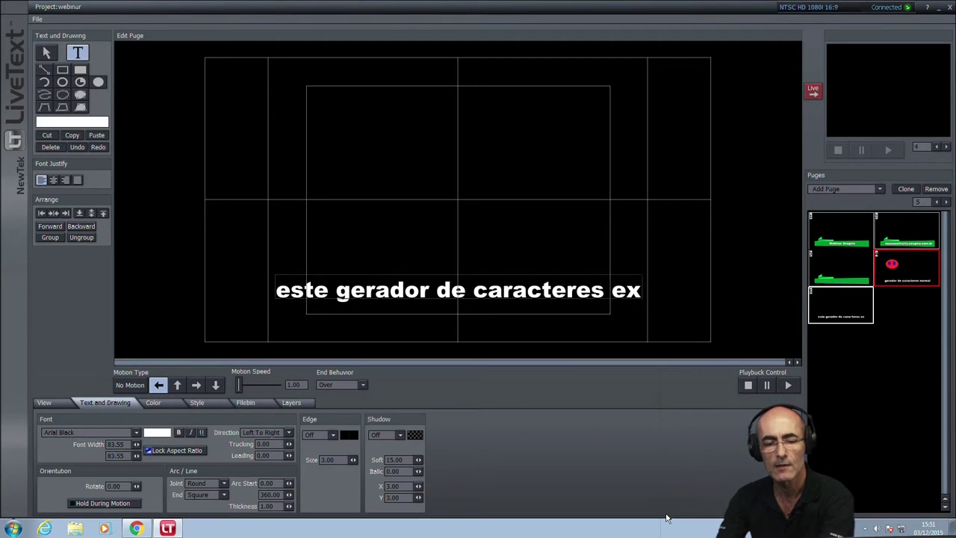
pyautogui.write('terno...')
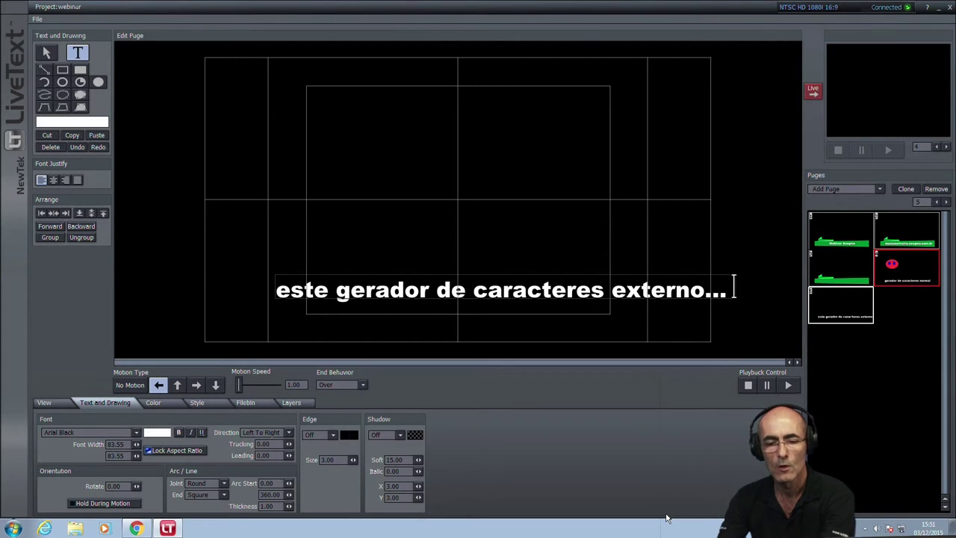
pyautogui.write(' Live')
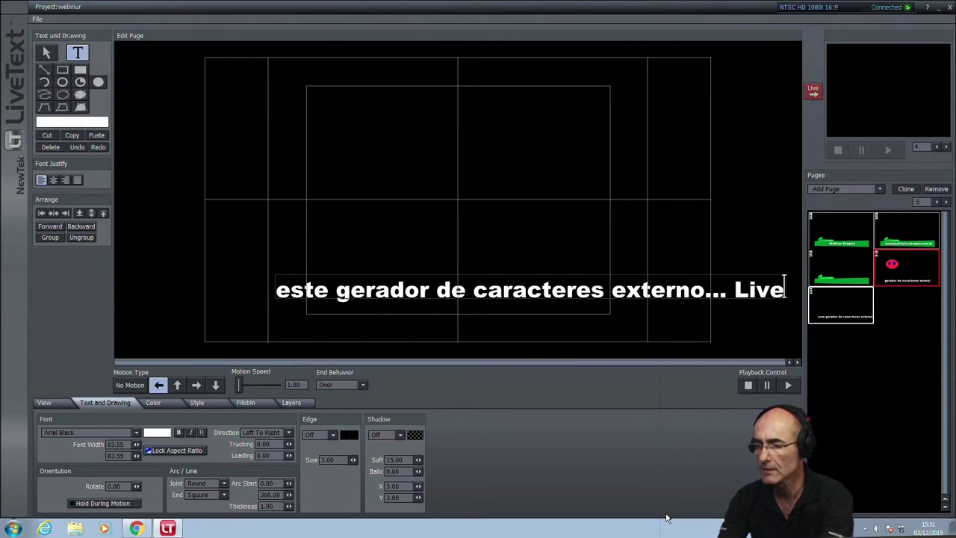
pyautogui.write('text ext')
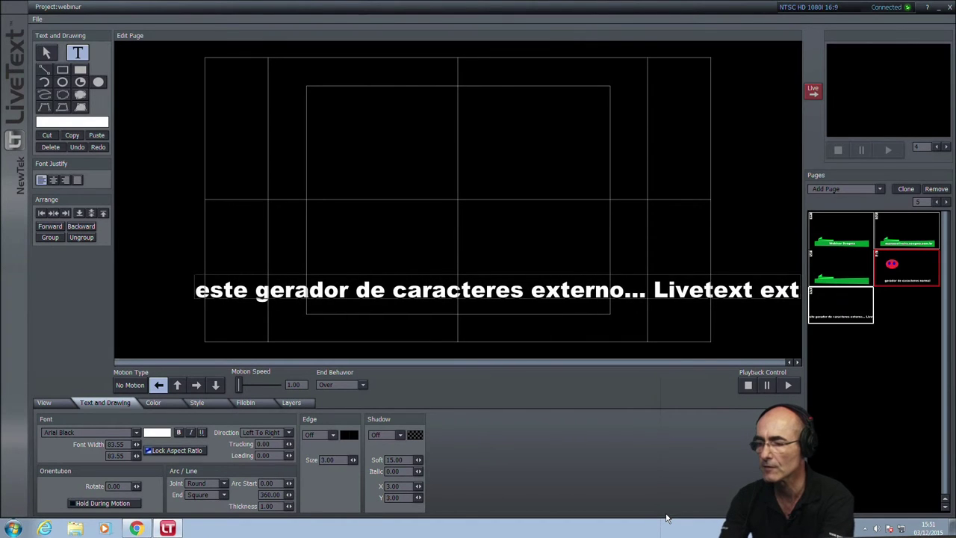
pyautogui.write('erno... que v')
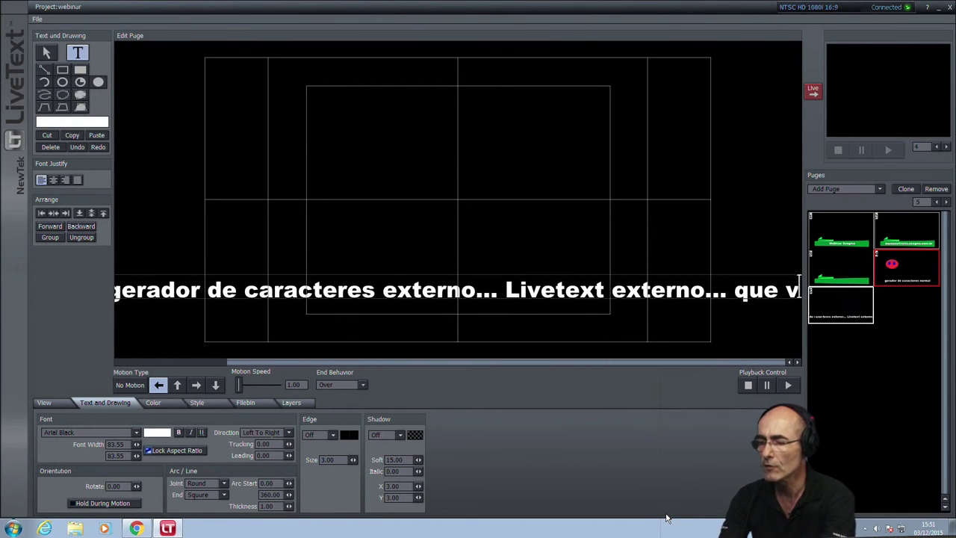
pyautogui.write('c pode a')
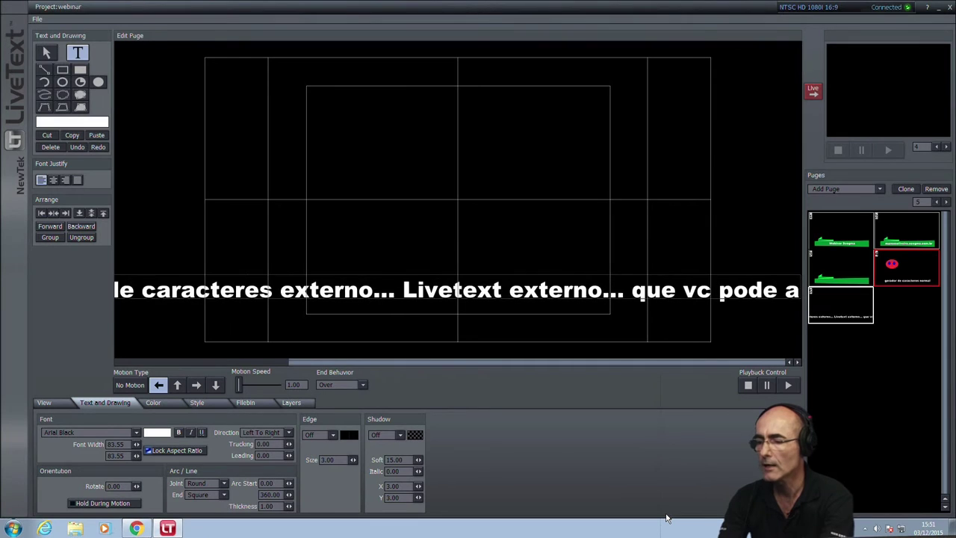
pyautogui.write('dquirir na ')
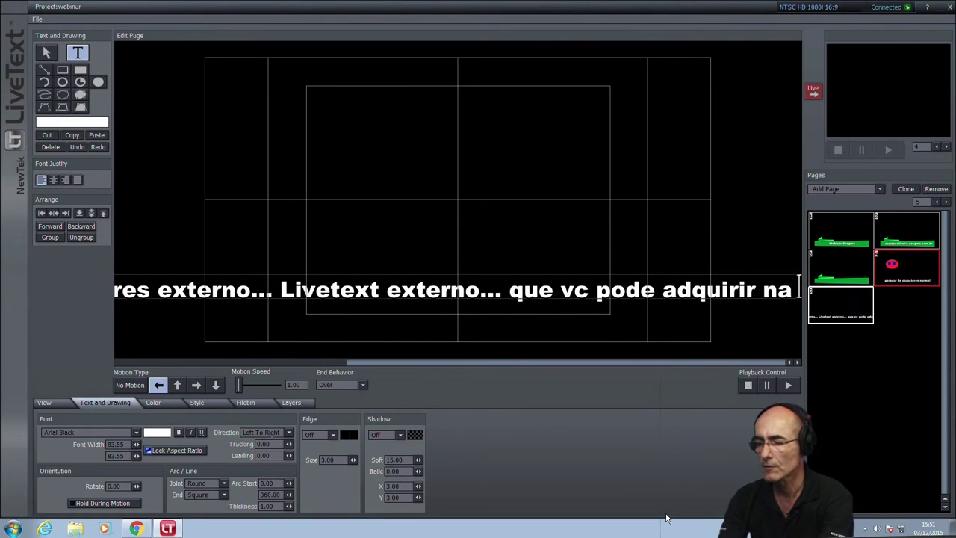
pyautogui.write('Seegm')
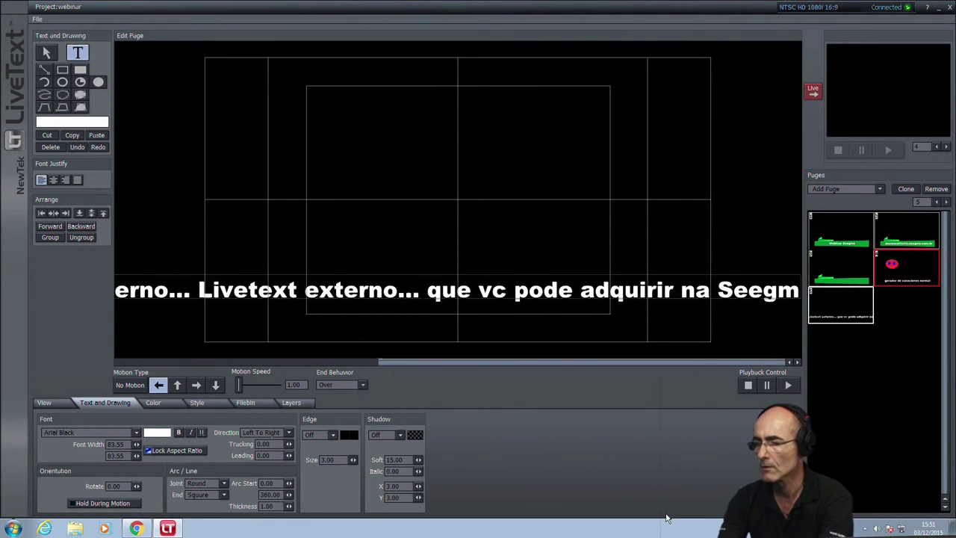
pyautogui.write('a...')
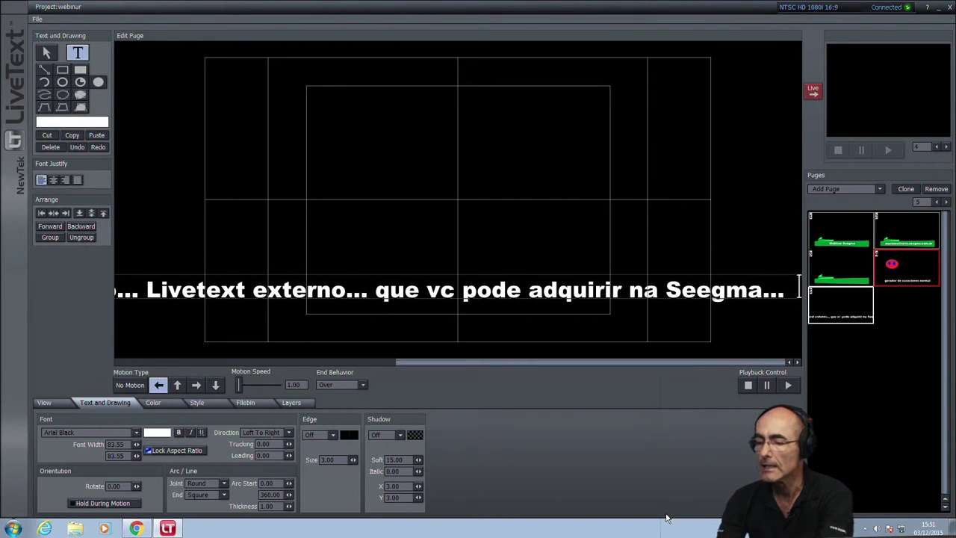
# Extend the crawl text with "permite que vc digite ao vivo e mande o gc no mesmo instante......".
pyautogui.write('  permite que vc di')
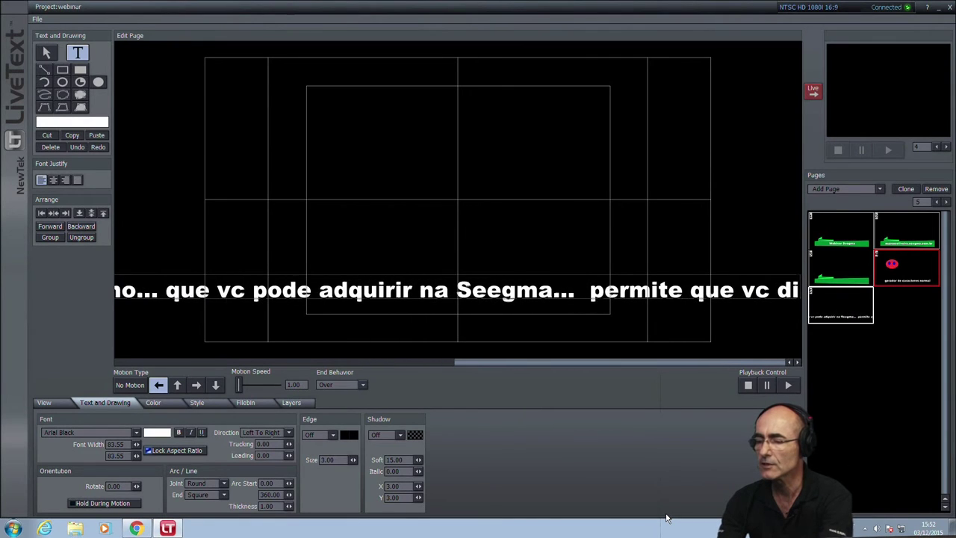
pyautogui.write('gite ao vivo e mande o gc para')
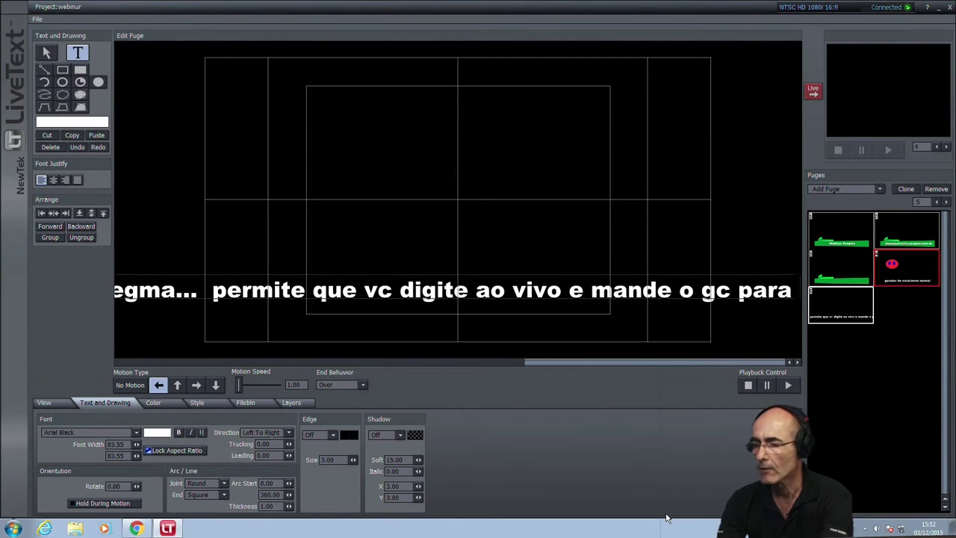
pyautogui.press('BackSpace')
pyautogui.press('BackSpace')
pyautogui.press('BackSpace')
pyautogui.press('BackSpace')
pyautogui.write('no mesm')
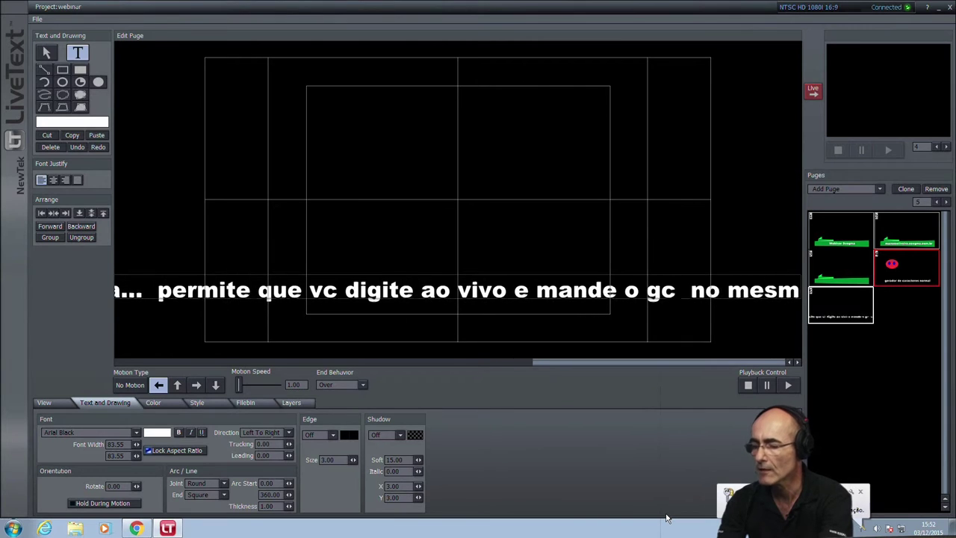
pyautogui.write('o instante.')
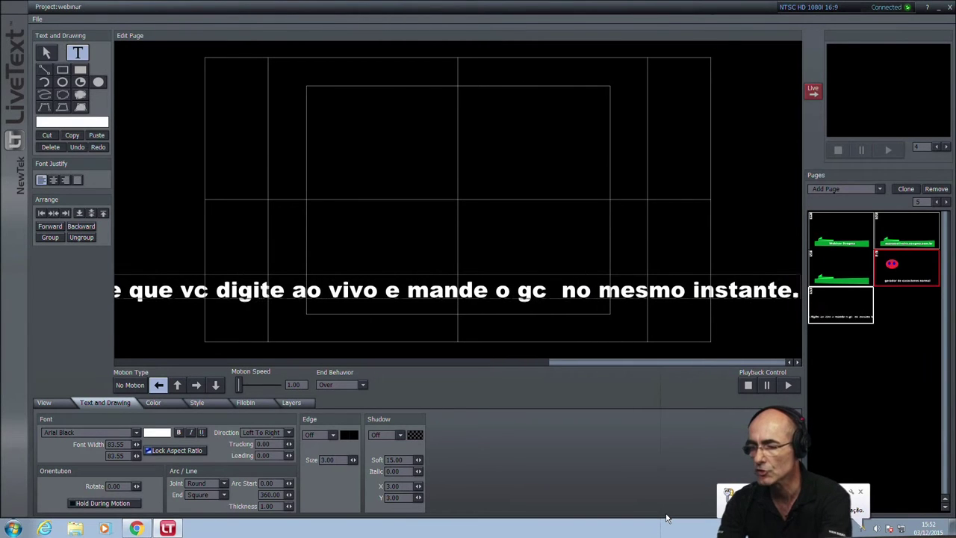
pyautogui.write('.....')
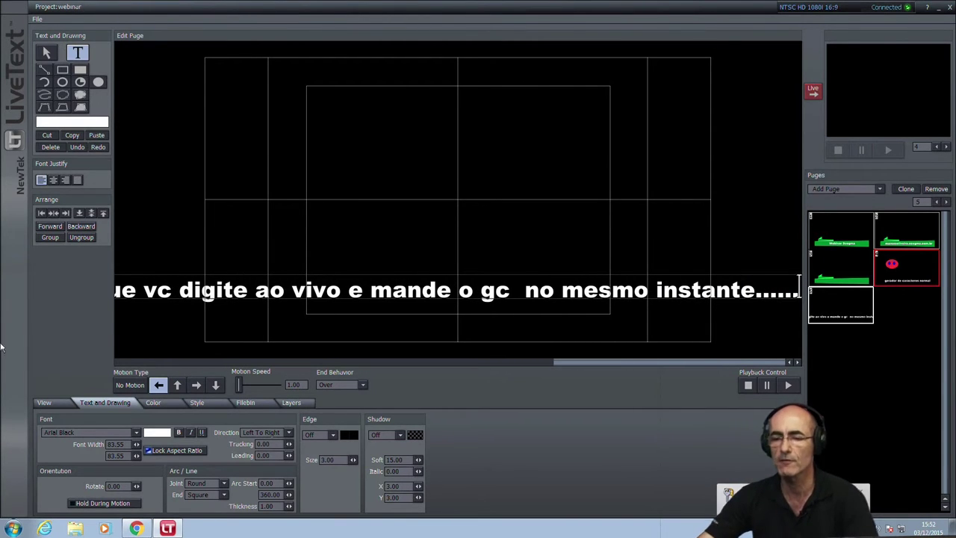
# Move the crawl text down to the lower edge of the inner safe area and set its motion speed to 5.82.
pyautogui.click(46, 54)
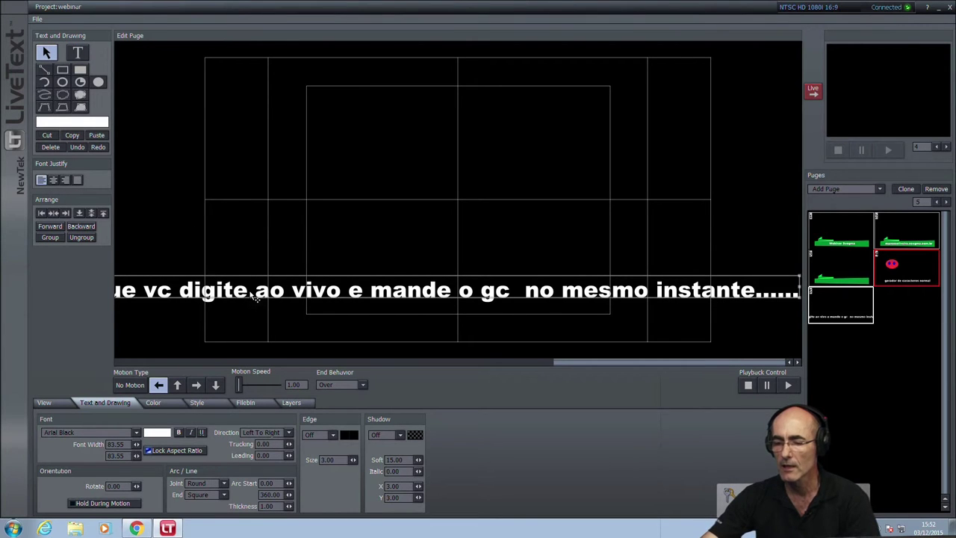
pyautogui.moveTo(271, 291); pyautogui.dragTo(261, 311)
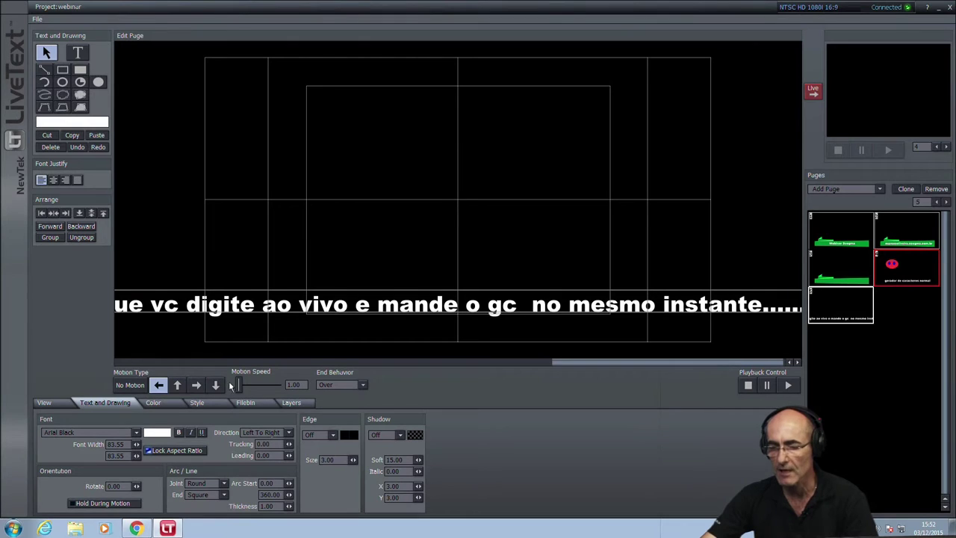
pyautogui.moveTo(239, 382); pyautogui.dragTo(249, 383)
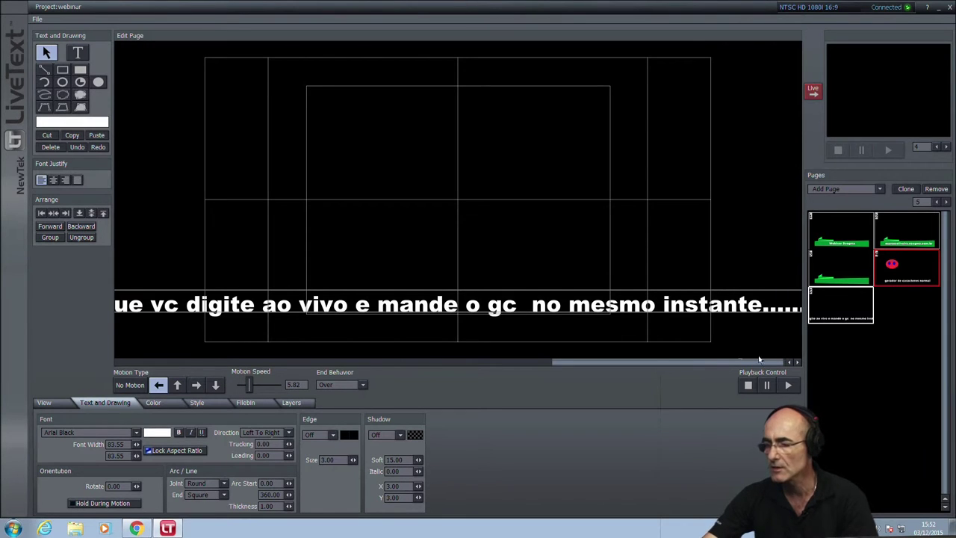
# Preview the crawl on page 5, view the available end behaviors while it runs, and stop the preview.
pyautogui.click(788, 386)
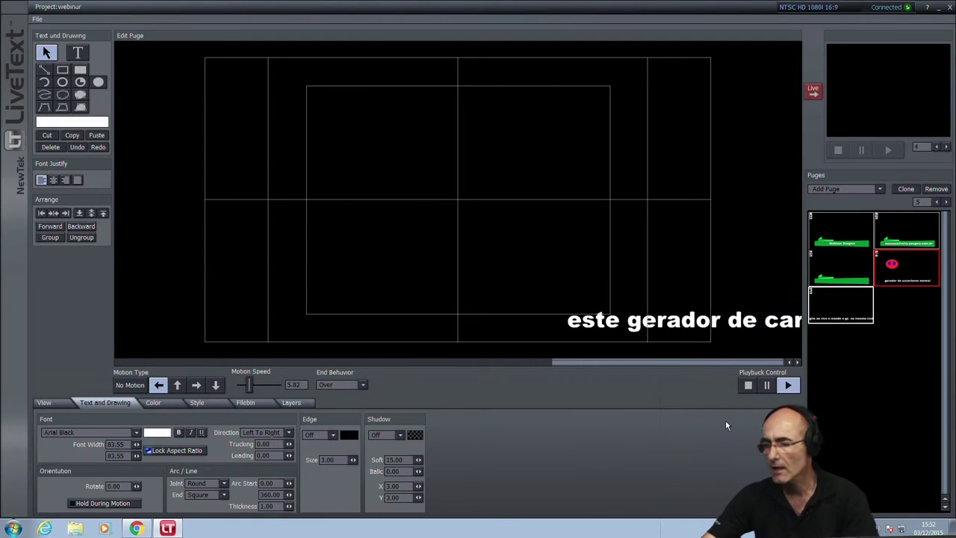
pyautogui.click(361, 385)
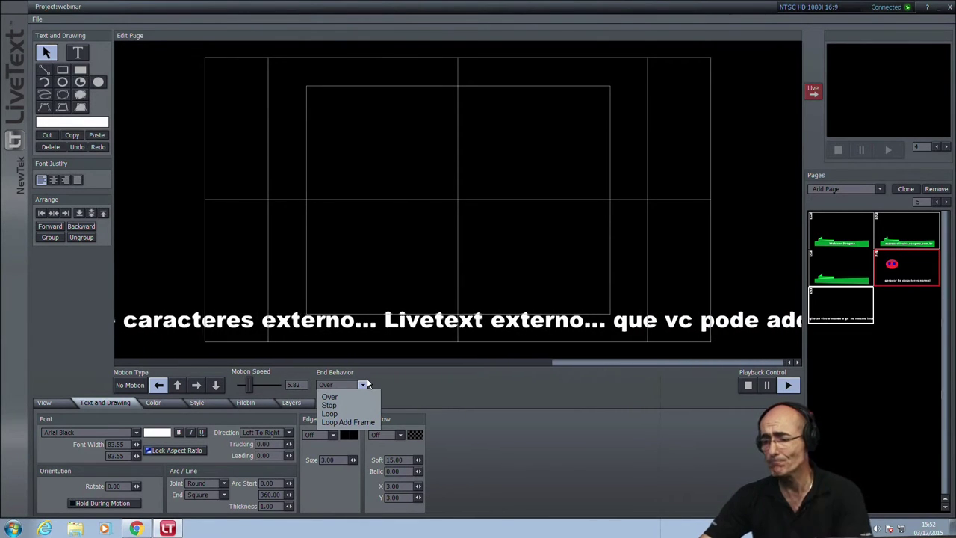
pyautogui.click(474, 398)
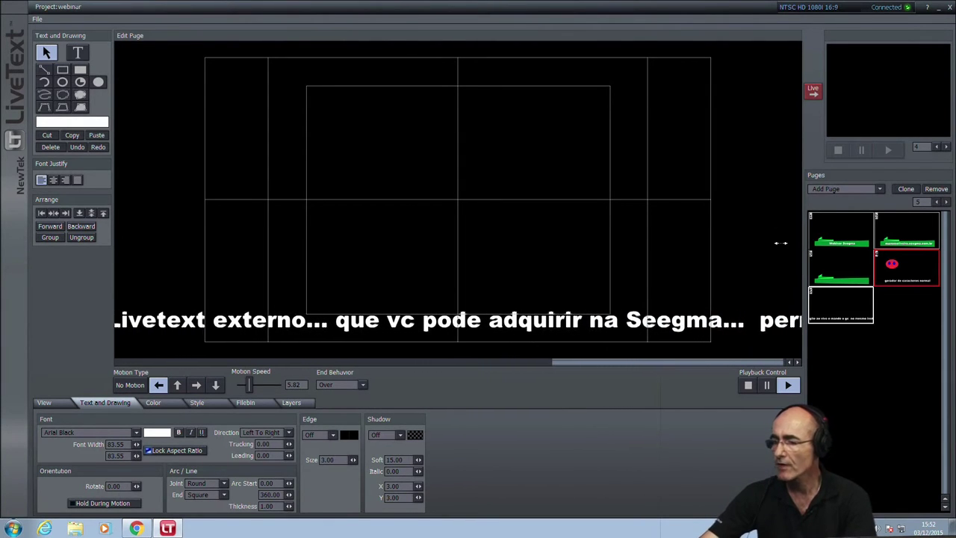
pyautogui.click(748, 385)
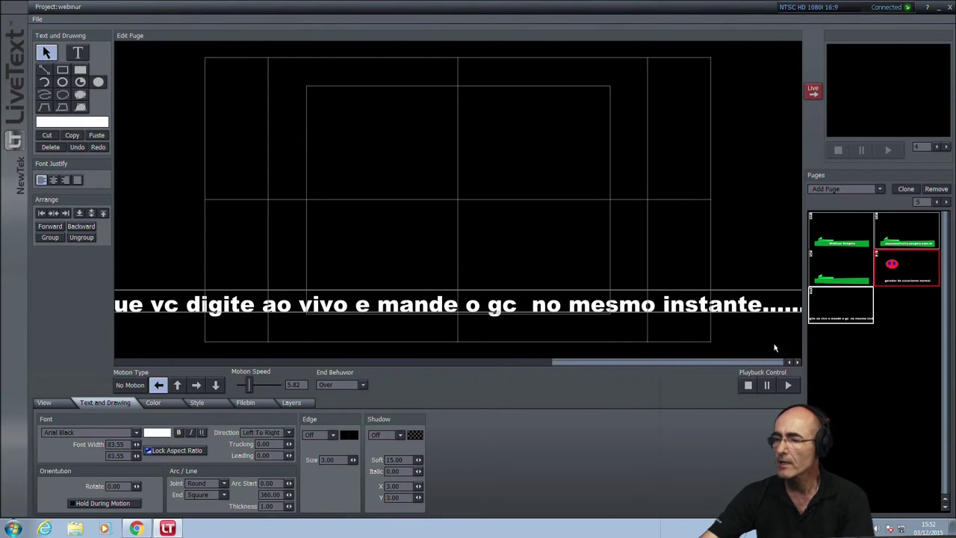
# Send the page 5 crawl to the live output and start its playback there.
pyautogui.click(813, 91)
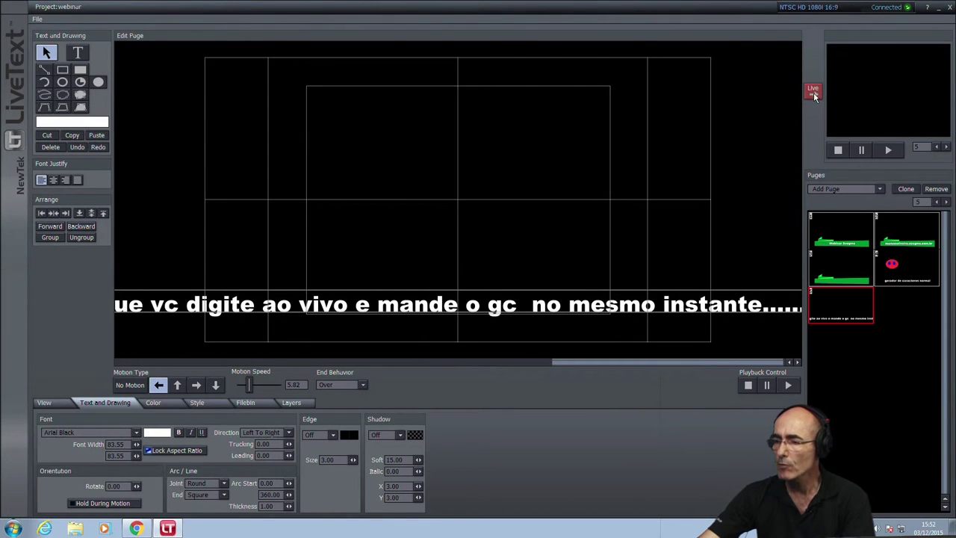
pyautogui.click(888, 151)
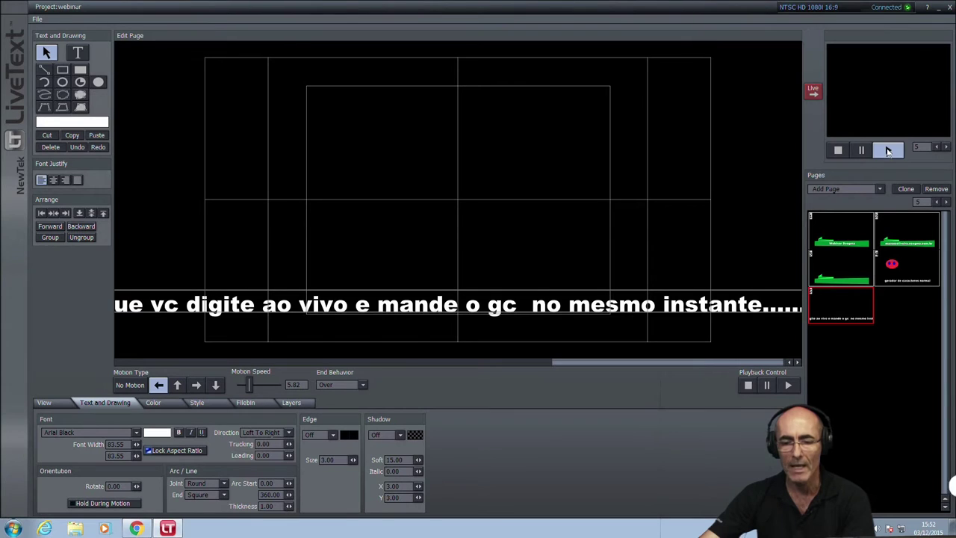